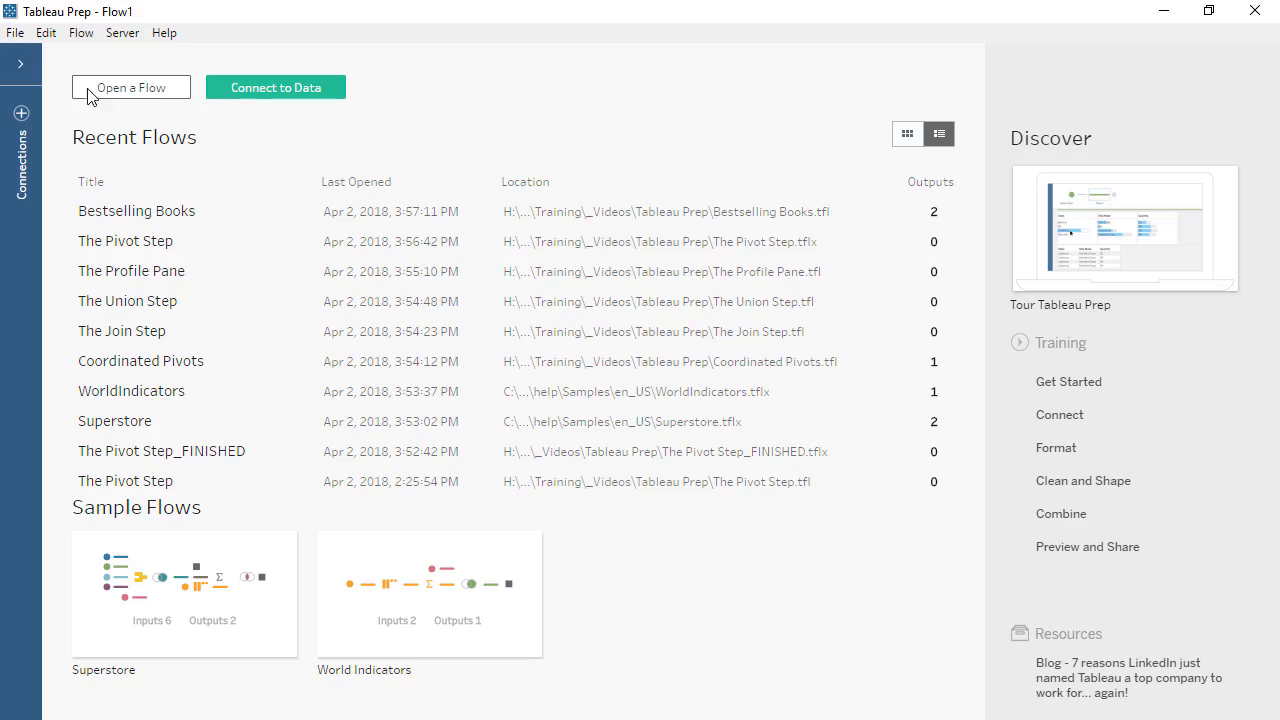
Connect to the Excel workbook ABA Bestsellers 02-28-18.xlsx and add its Hardcover Fiction table to the flow.
{"action": "left_click", "coordinate": [21, 74]}
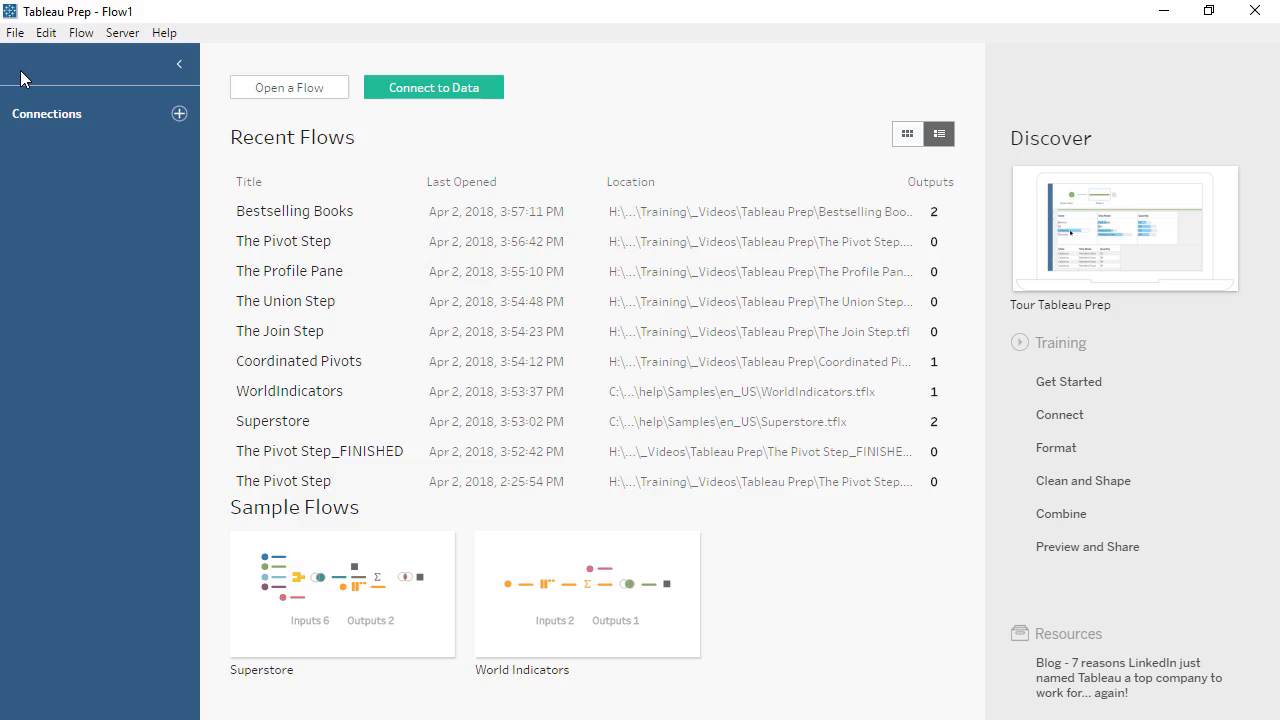
{"action": "left_click", "coordinate": [178, 114]}
{"action": "left_click", "coordinate": [236, 165]}
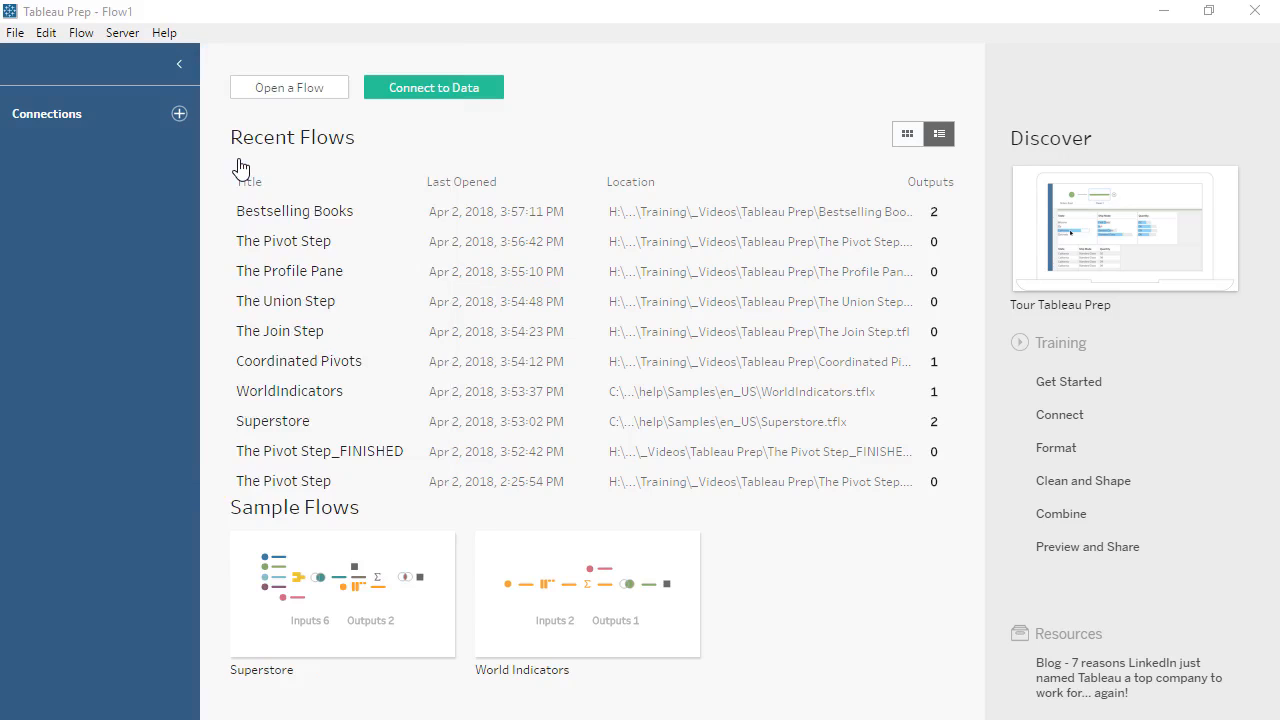
{"action": "double_click", "coordinate": [245, 266]}
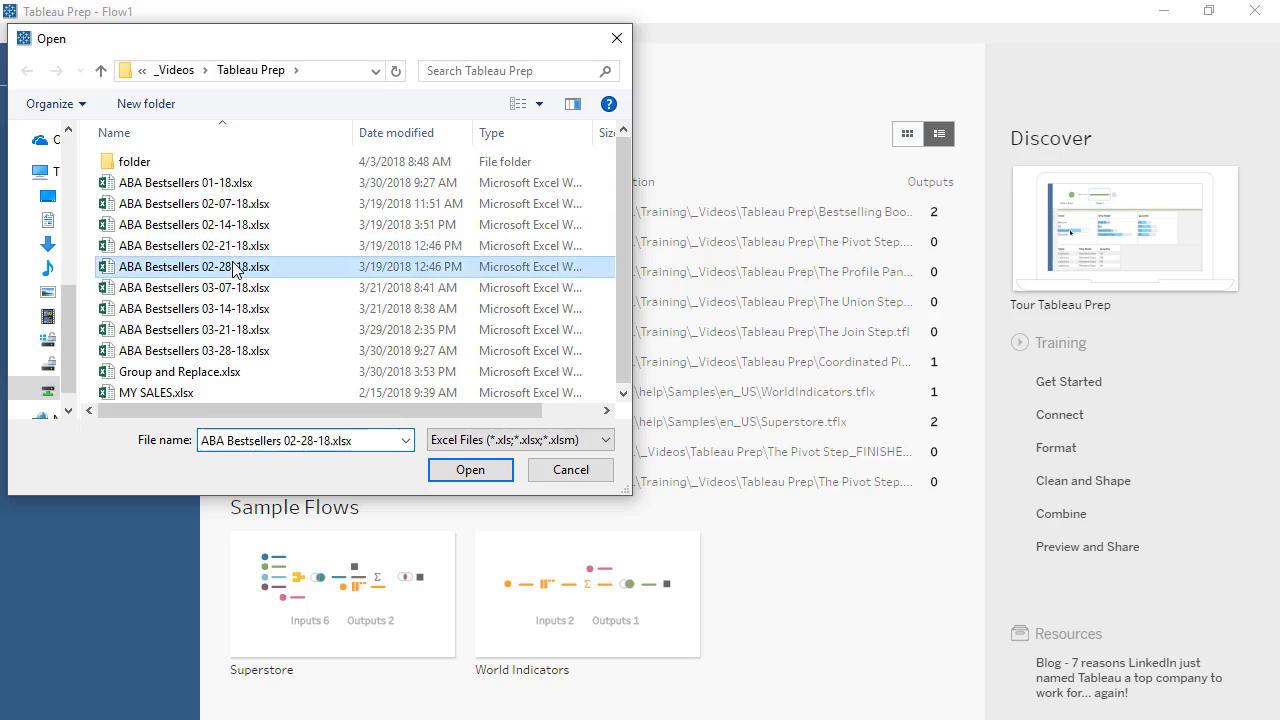
{"action": "left_click_drag", "start_coordinate": [156, 338], "coordinate": [286, 208]}
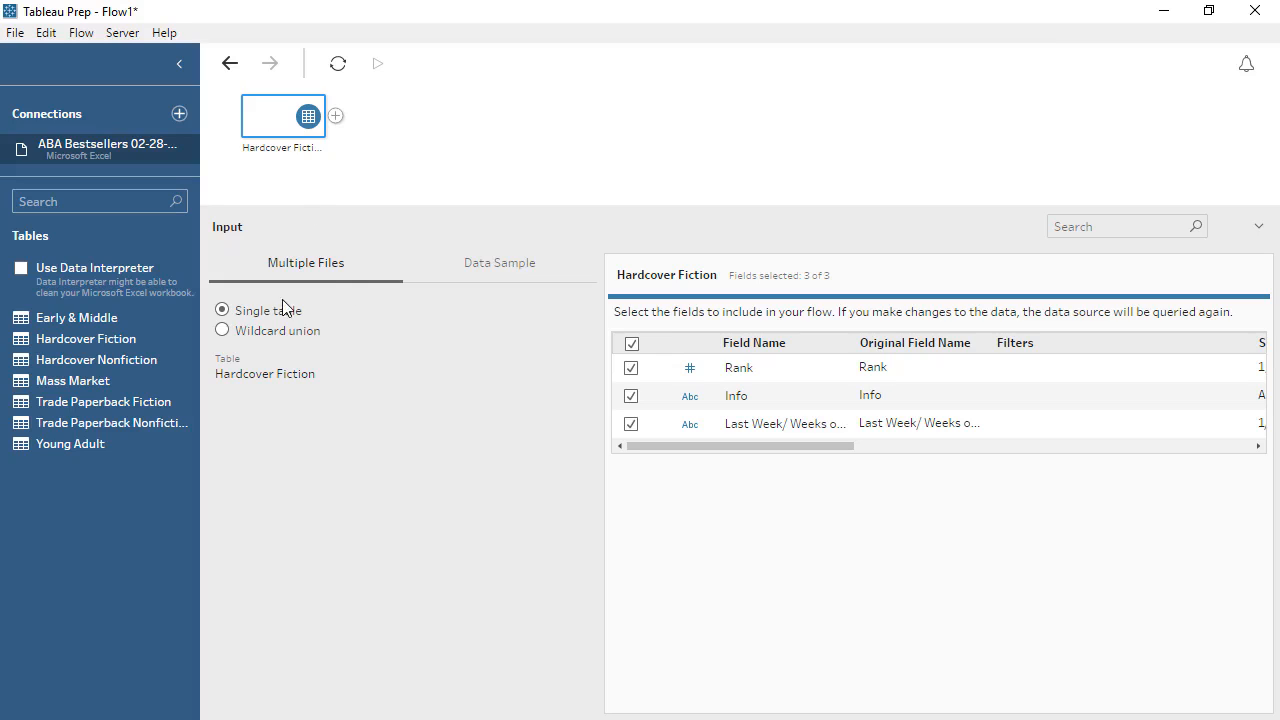
Set the Hardcover Fiction input to a wildcard union and check its data sample settings.
{"action": "left_click", "coordinate": [223, 331]}
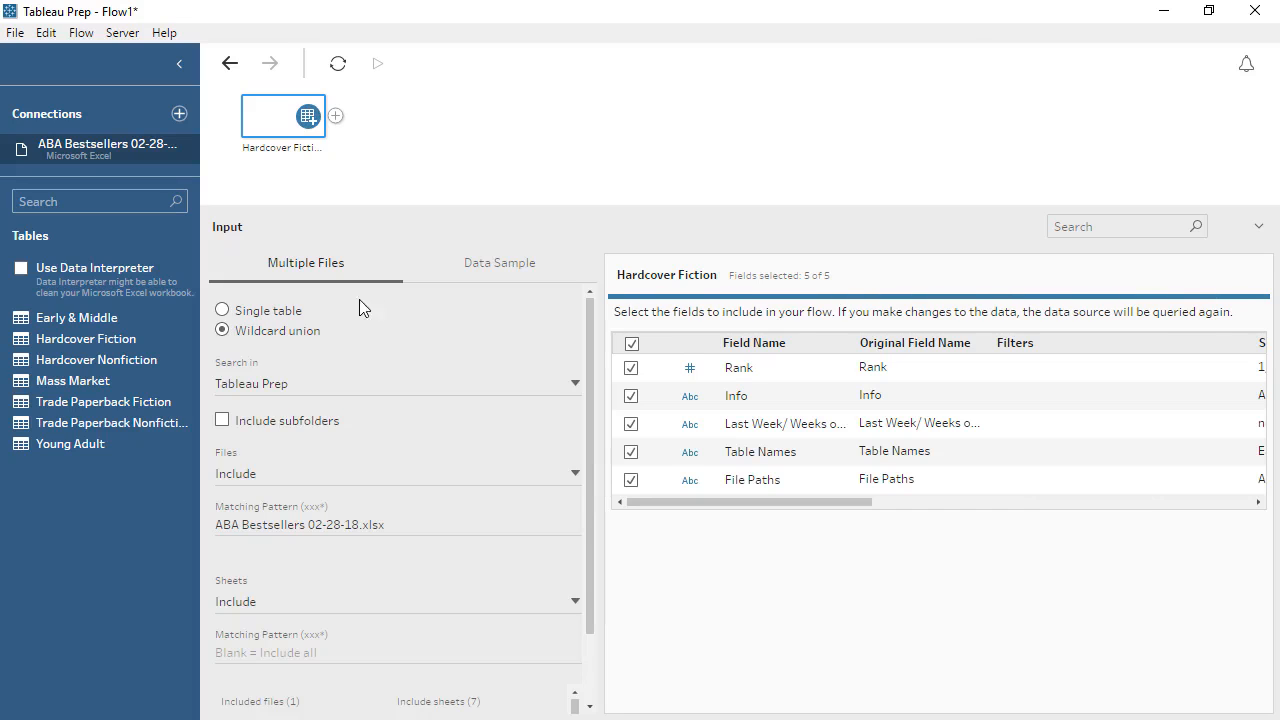
{"action": "left_click", "coordinate": [448, 285]}
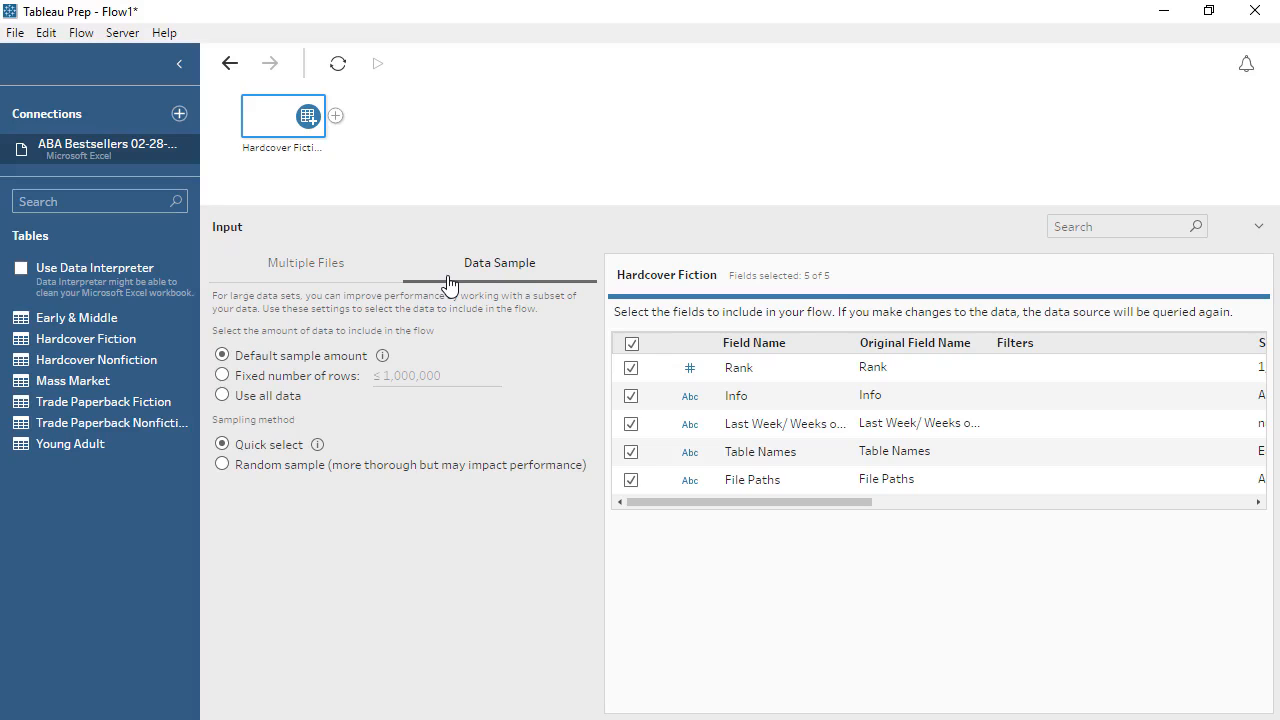
{"action": "left_click", "coordinate": [365, 276]}
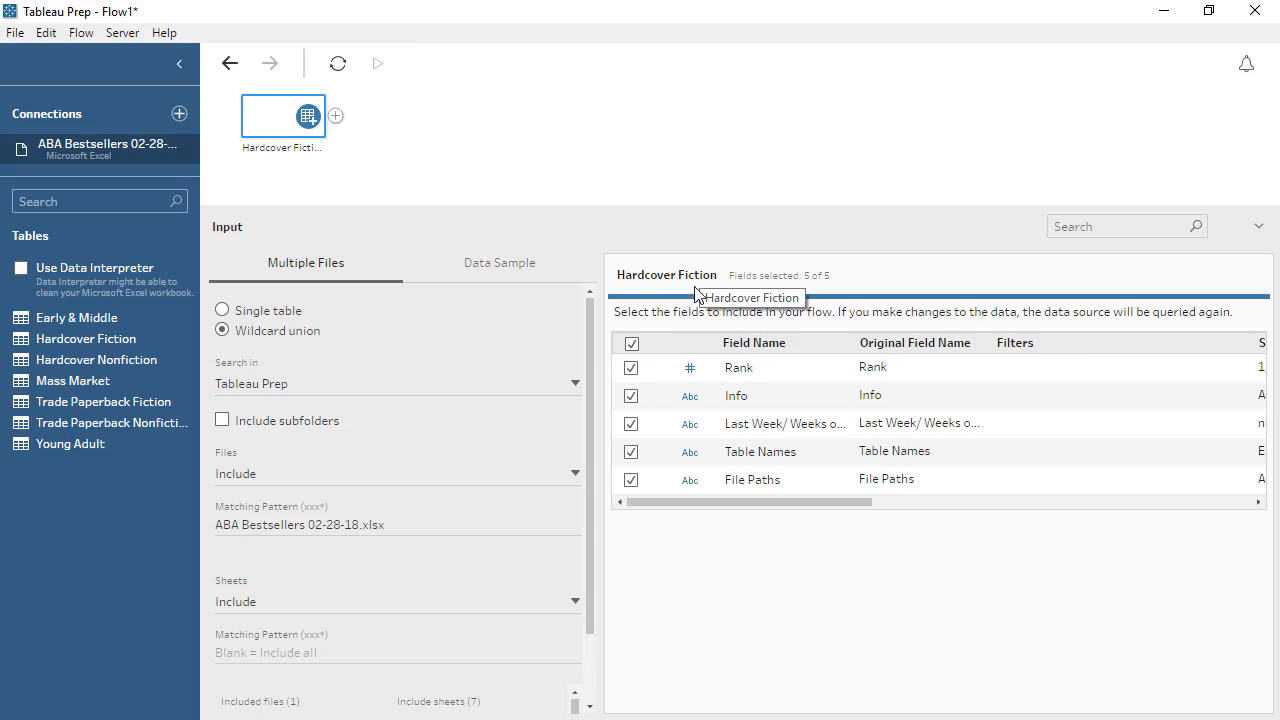
Exclude the File Paths field from the input and filter the Rank field with the calculation [Rank]<11.
{"action": "left_click", "coordinate": [631, 480]}
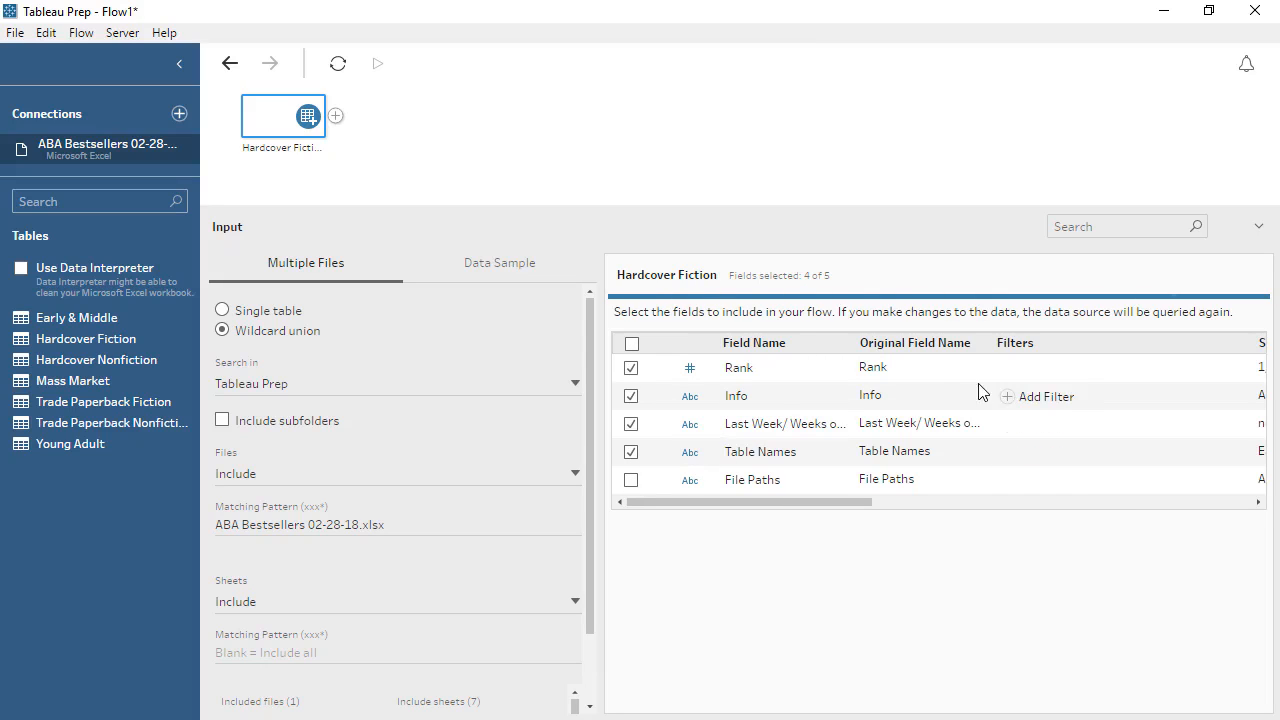
{"action": "left_click", "coordinate": [1005, 370]}
{"action": "type", "text": "<"}
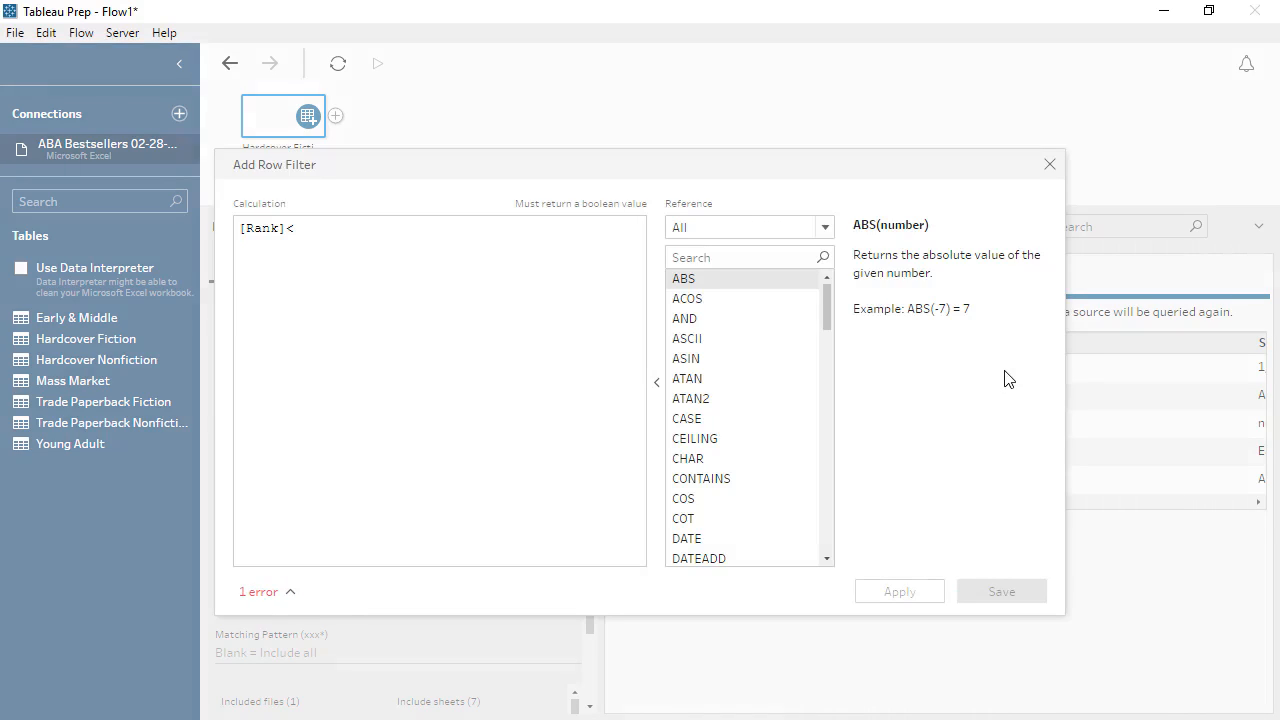
{"action": "type", "text": "11"}
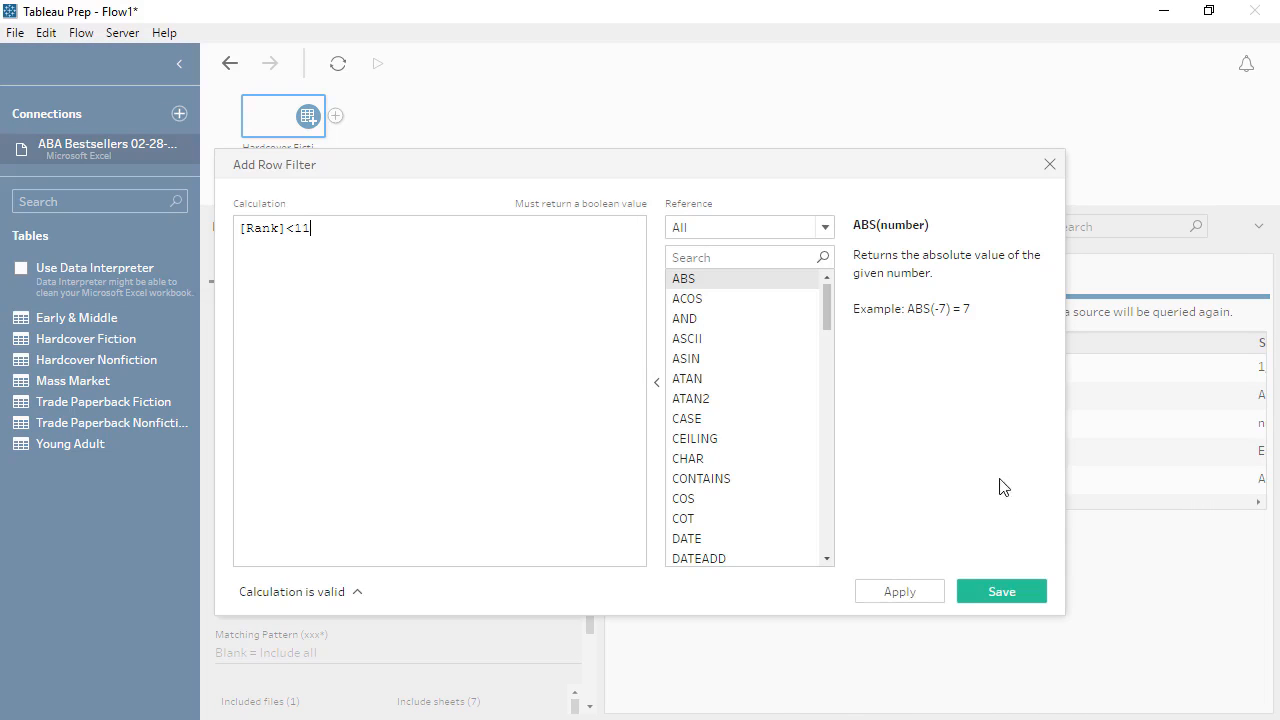
{"action": "left_click", "coordinate": [998, 590]}
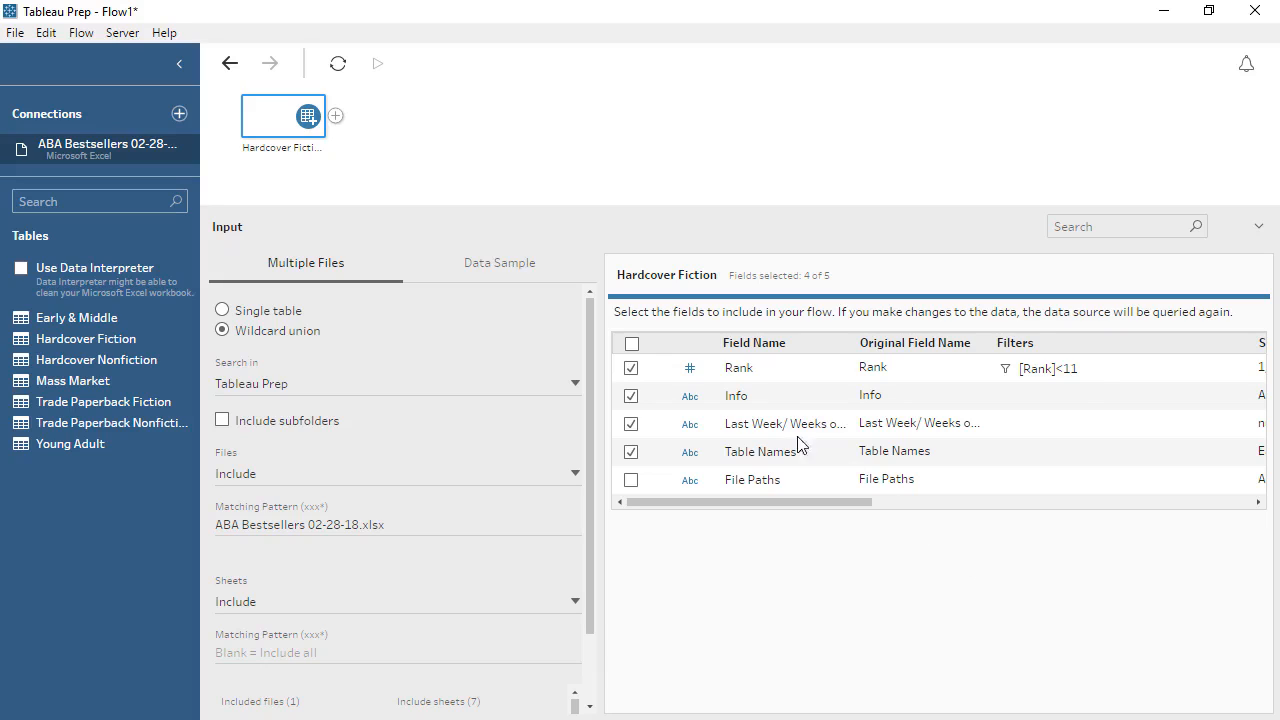
Add a cleaning step after the Hardcover Fiction input and apply an automatic split to the Info field.
{"action": "left_click", "coordinate": [336, 117]}
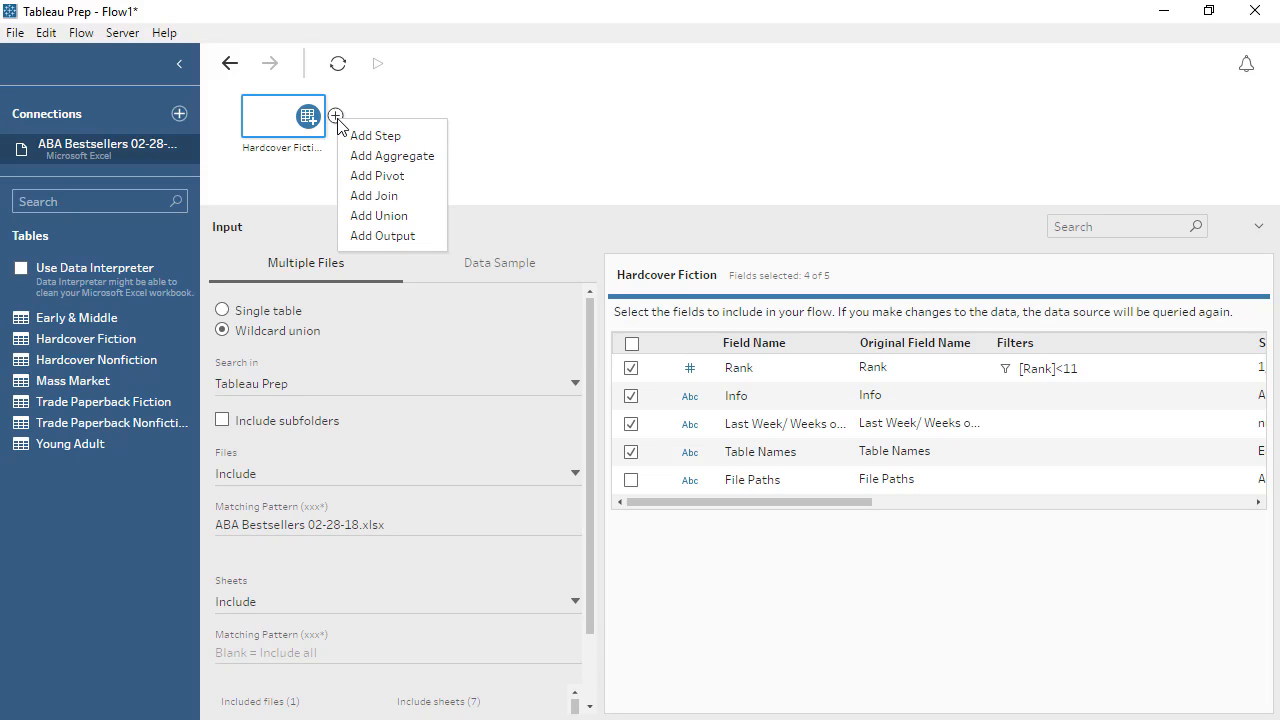
{"action": "left_click", "coordinate": [372, 136]}
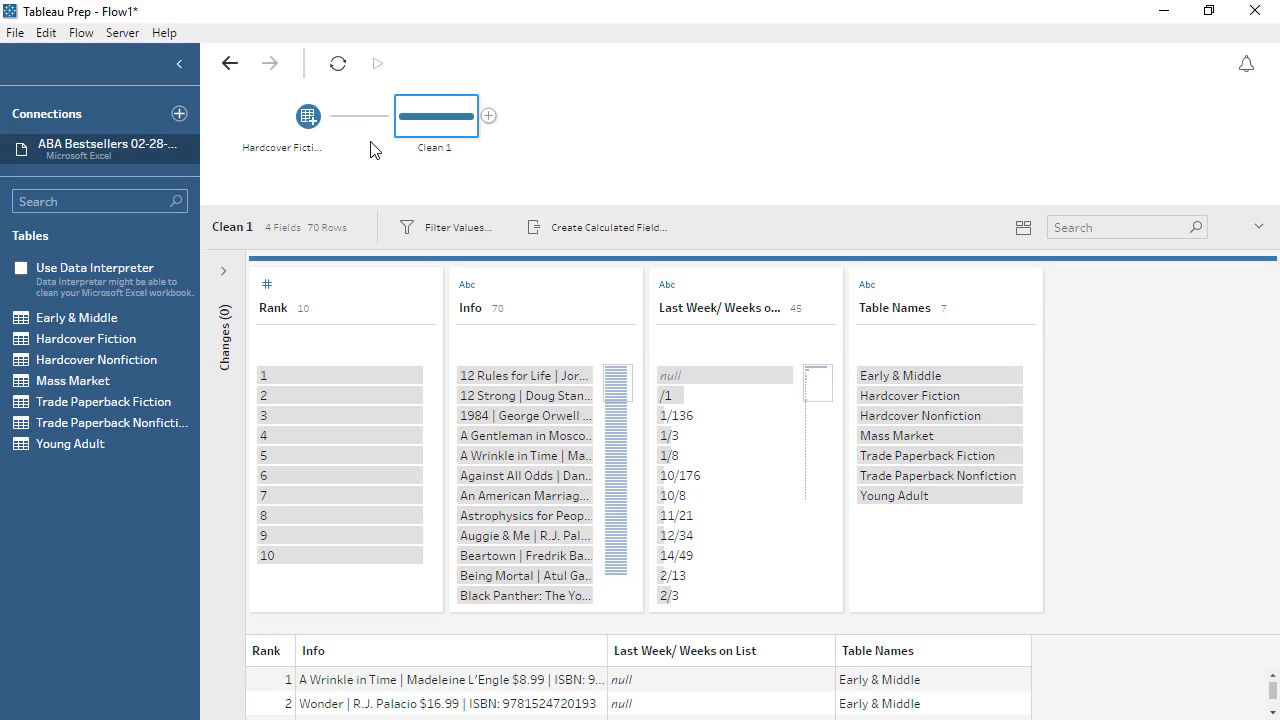
{"action": "left_click", "coordinate": [424, 289]}
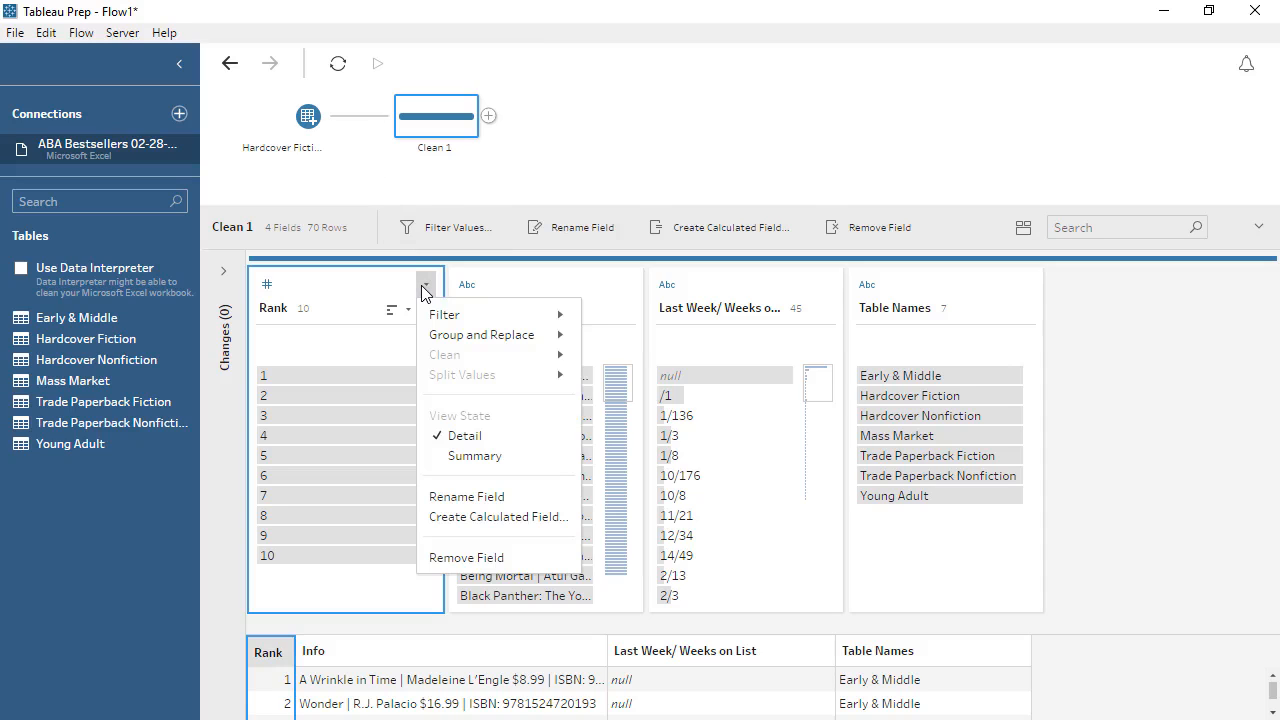
{"action": "left_click", "coordinate": [506, 290]}
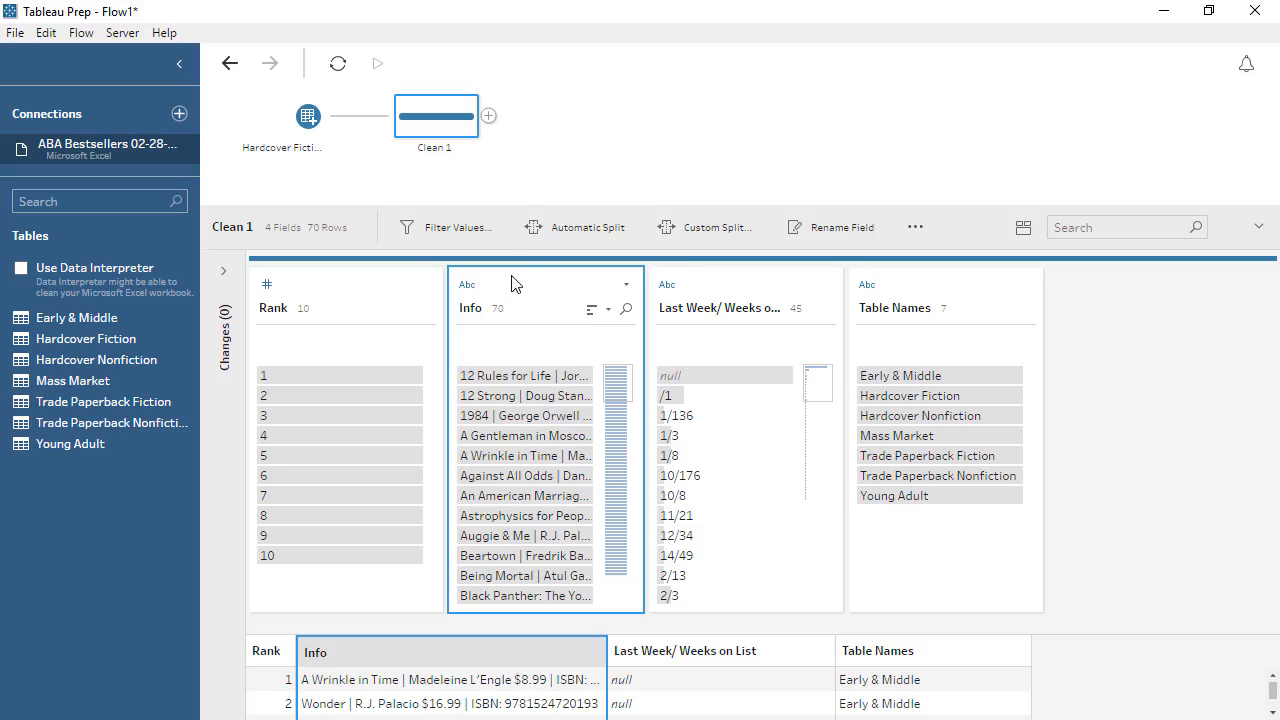
{"action": "left_click", "coordinate": [575, 228]}
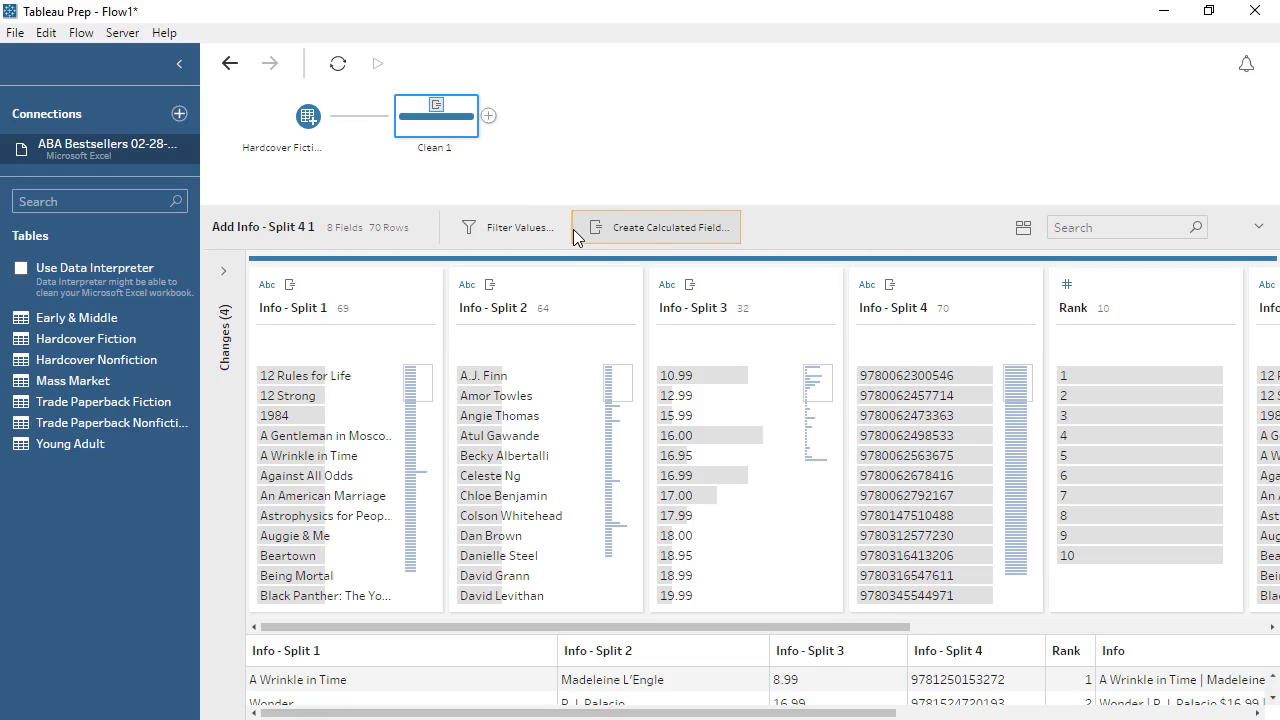
Change the data type of Info - Split 3 to Number (decimal) and rename the field Price.
{"action": "left_click", "coordinate": [663, 284]}
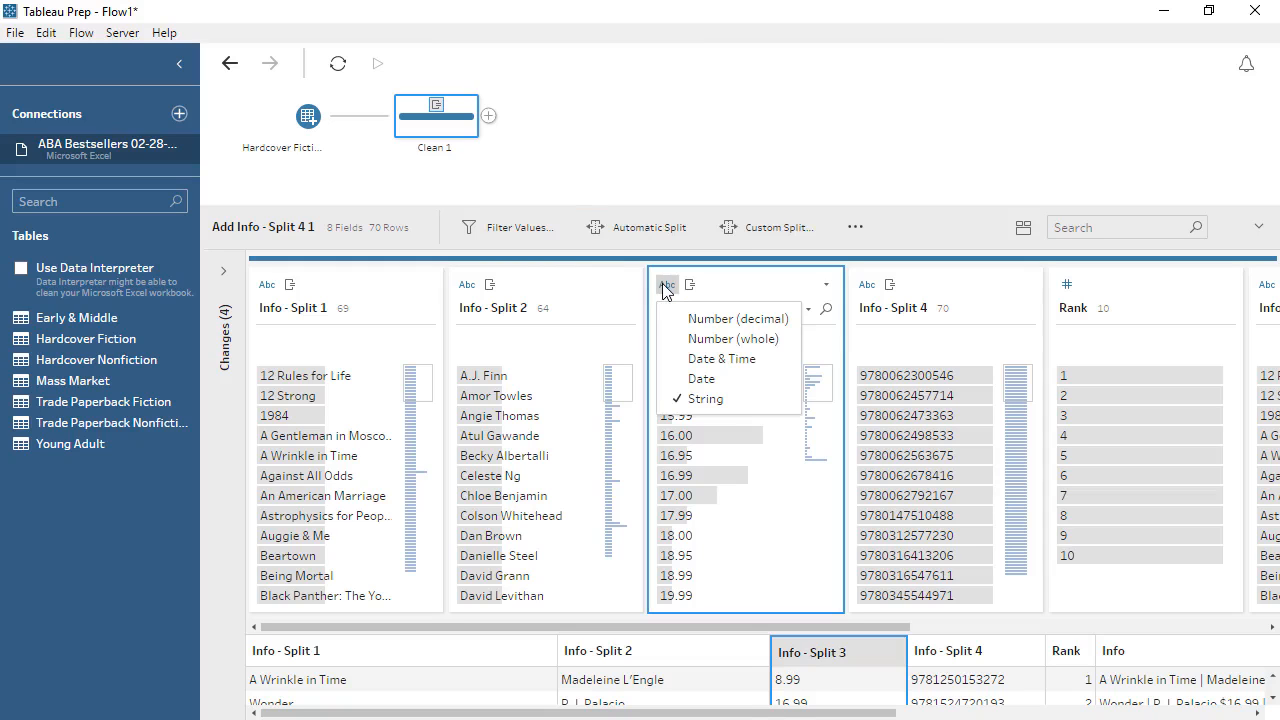
{"action": "left_click", "coordinate": [676, 318]}
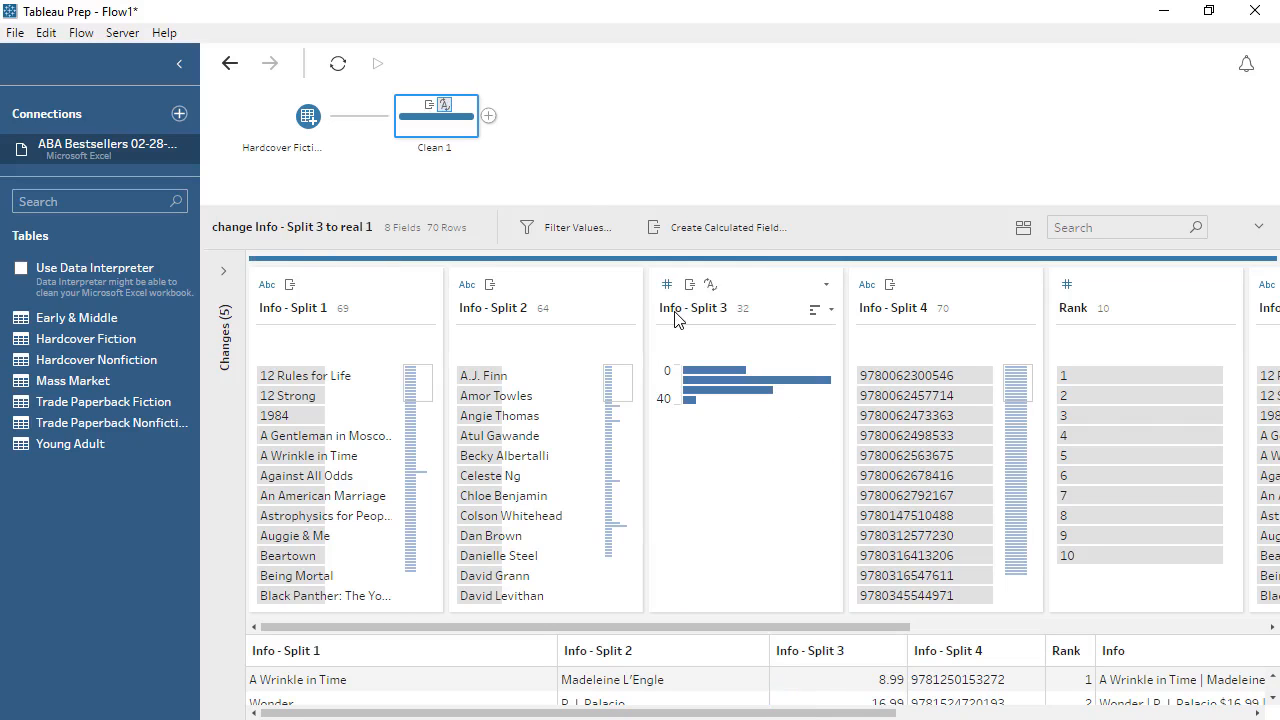
{"action": "left_click", "coordinate": [676, 318]}
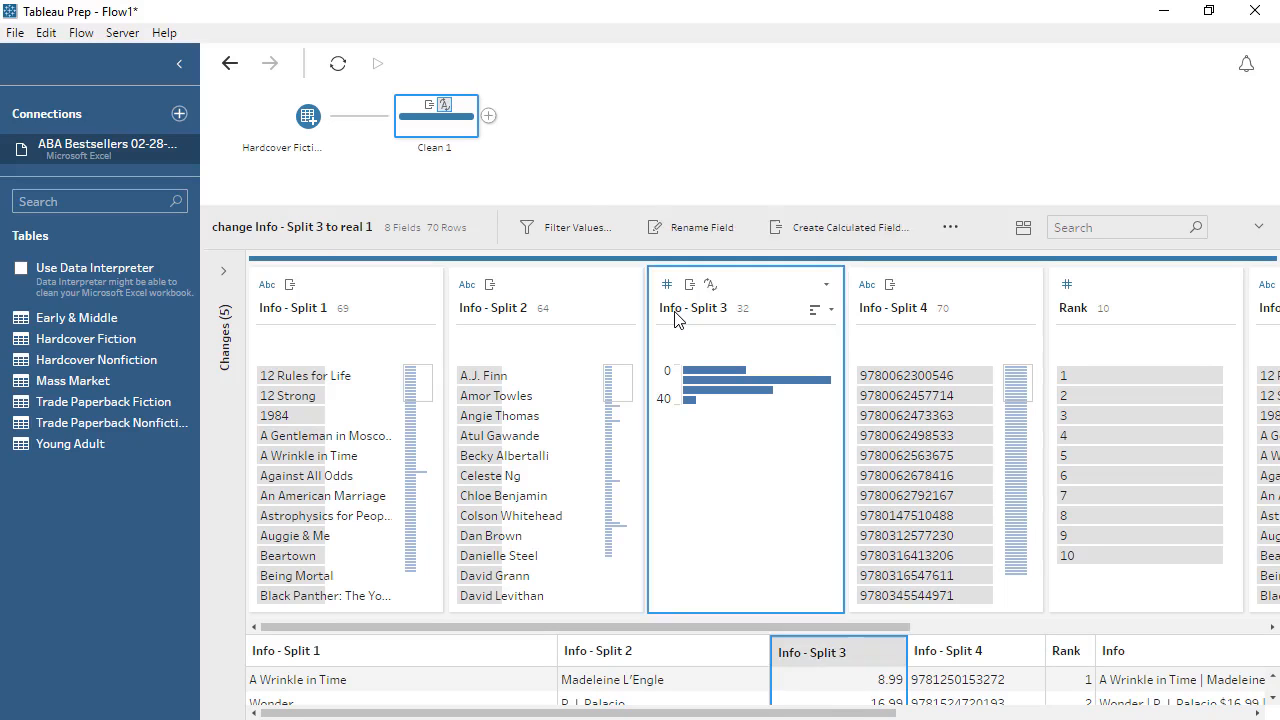
{"action": "double_click", "coordinate": [676, 310]}
{"action": "type", "text": "Price"}
{"action": "key", "text": "Return"}
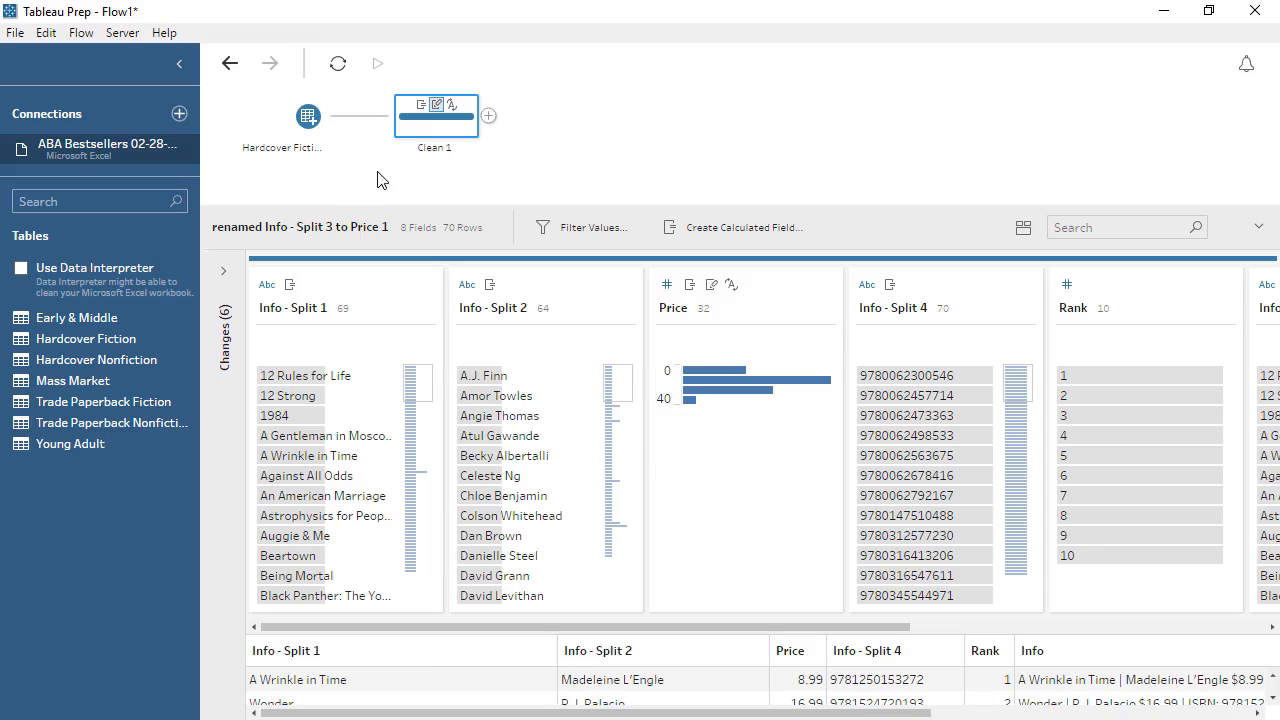
Review the cleaning step's list of changes, then view its rows as a full data grid and return to the profile view.
{"action": "left_click", "coordinate": [226, 268]}
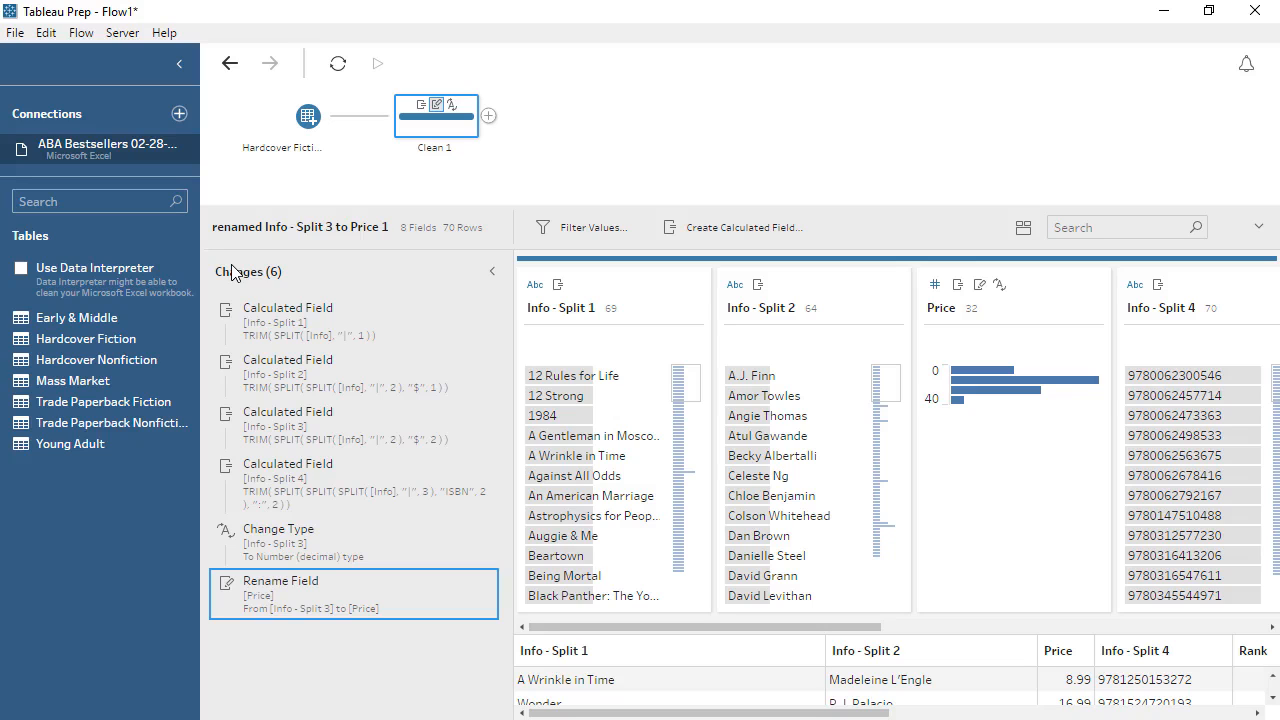
{"action": "left_click", "coordinate": [490, 271]}
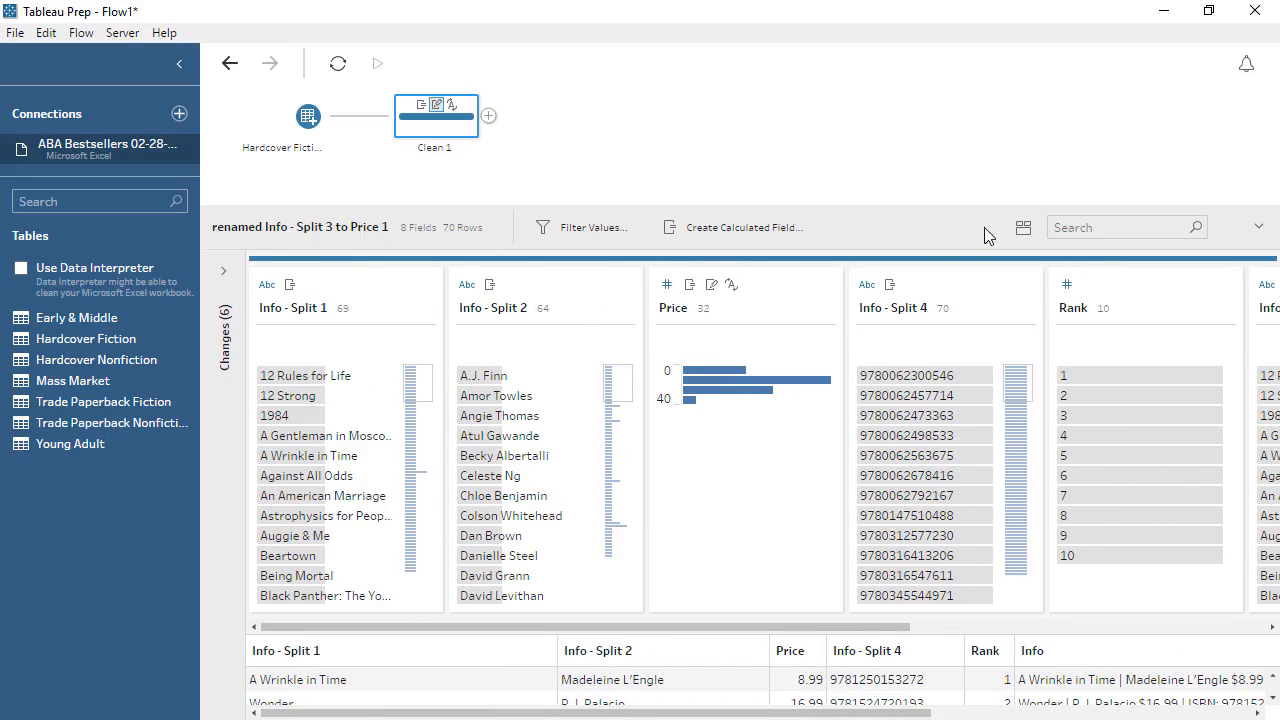
{"action": "left_click", "coordinate": [1020, 229]}
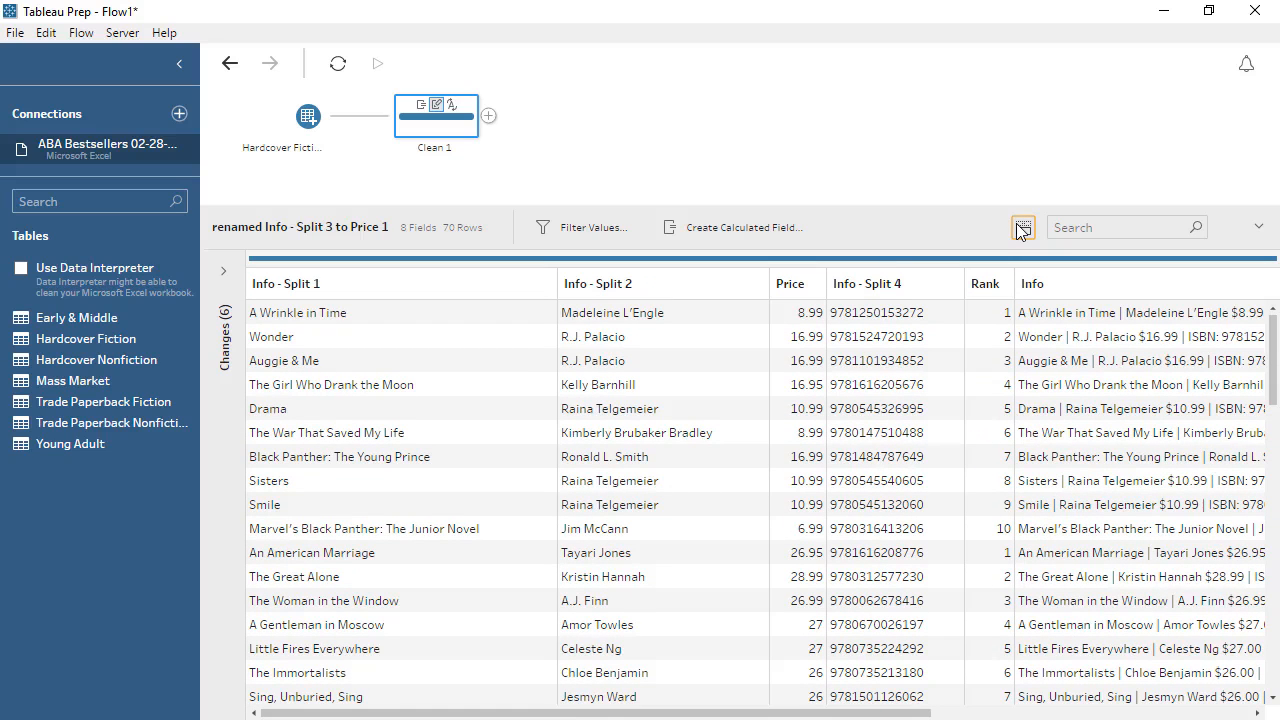
{"action": "left_click", "coordinate": [1020, 229]}
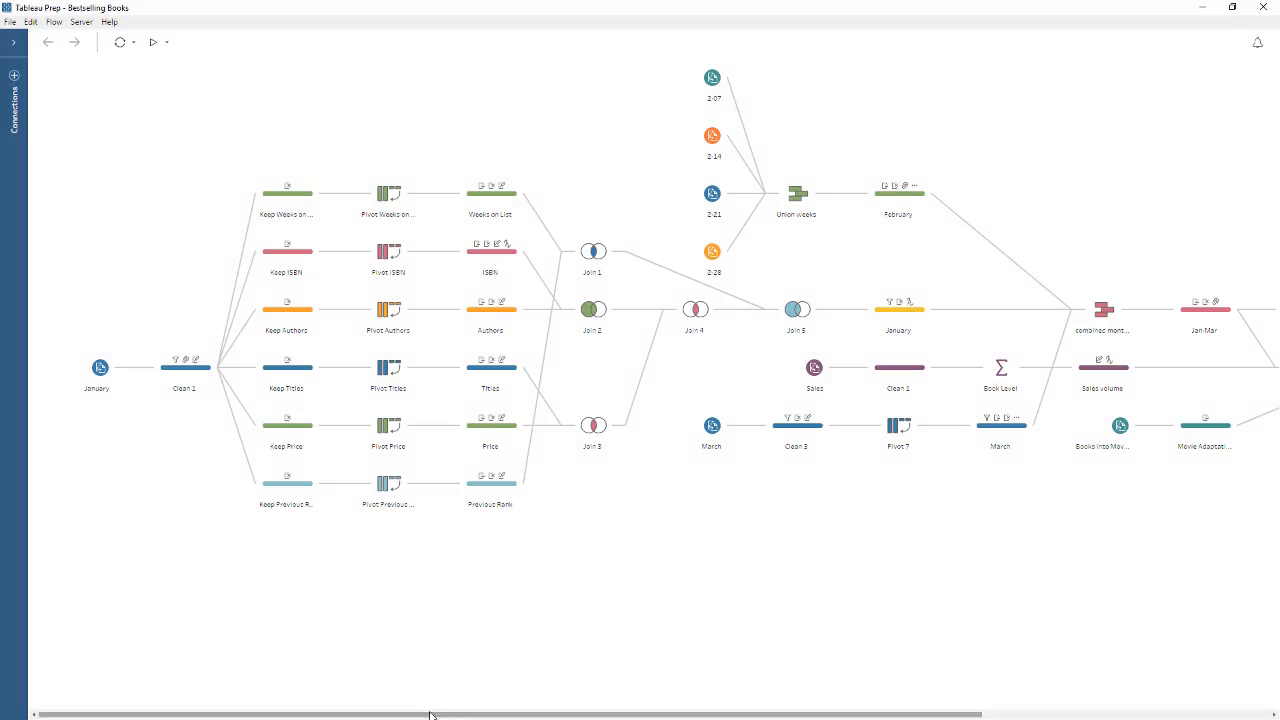
Look over the Bestselling Books flow and examine the configuration of the Pivot Authors step and the Book Level aggregate step.
{"action": "left_click_drag", "start_coordinate": [429, 714], "coordinate": [717, 714]}
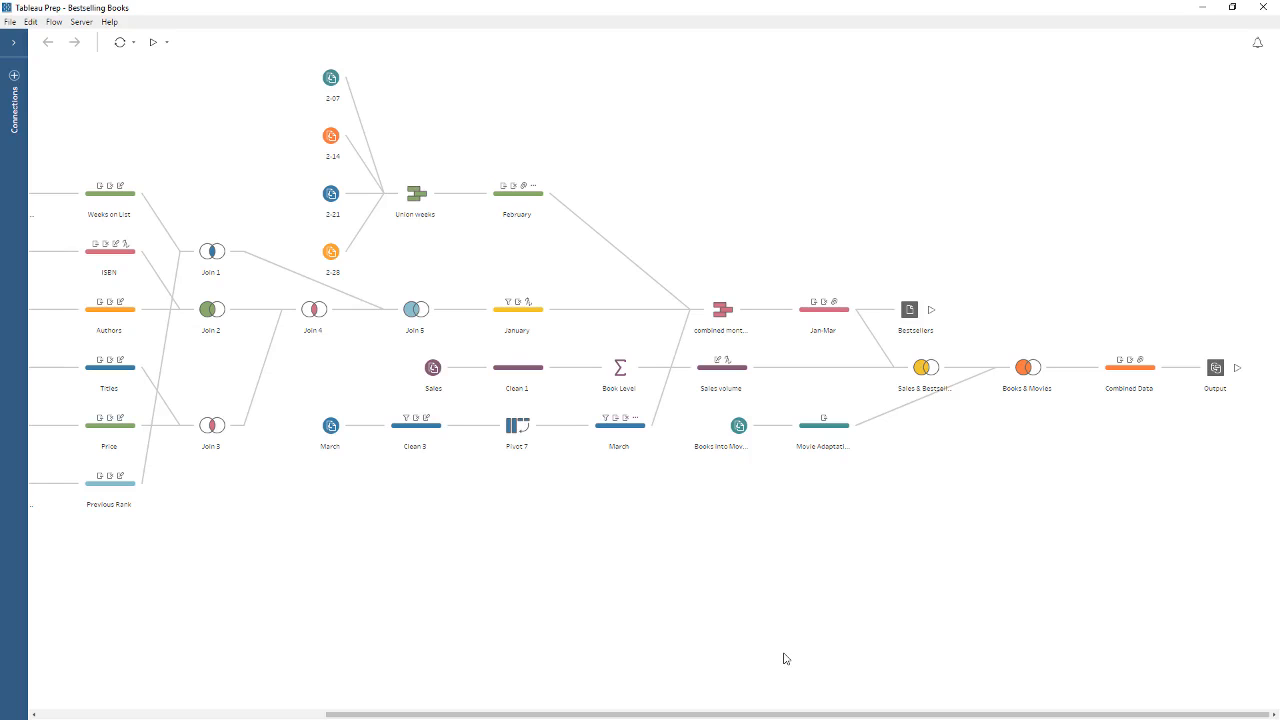
{"action": "left_click_drag", "start_coordinate": [774, 714], "coordinate": [541, 716]}
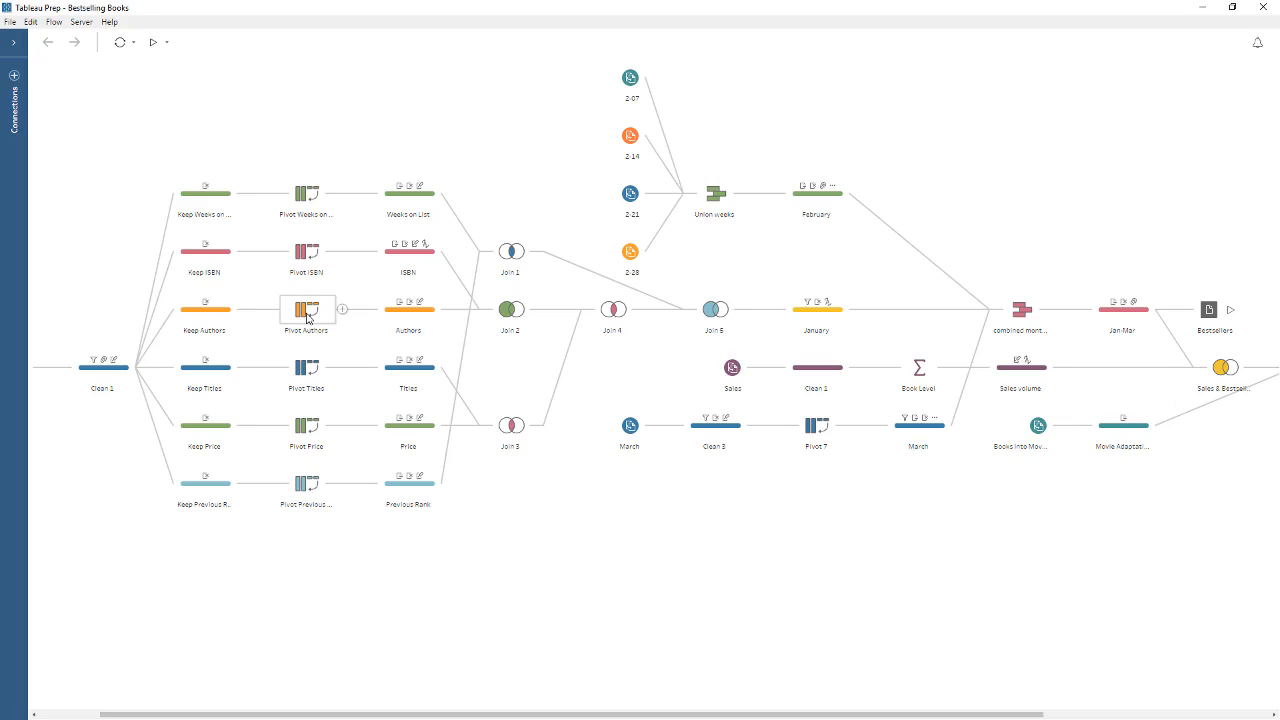
{"action": "left_click", "coordinate": [306, 314]}
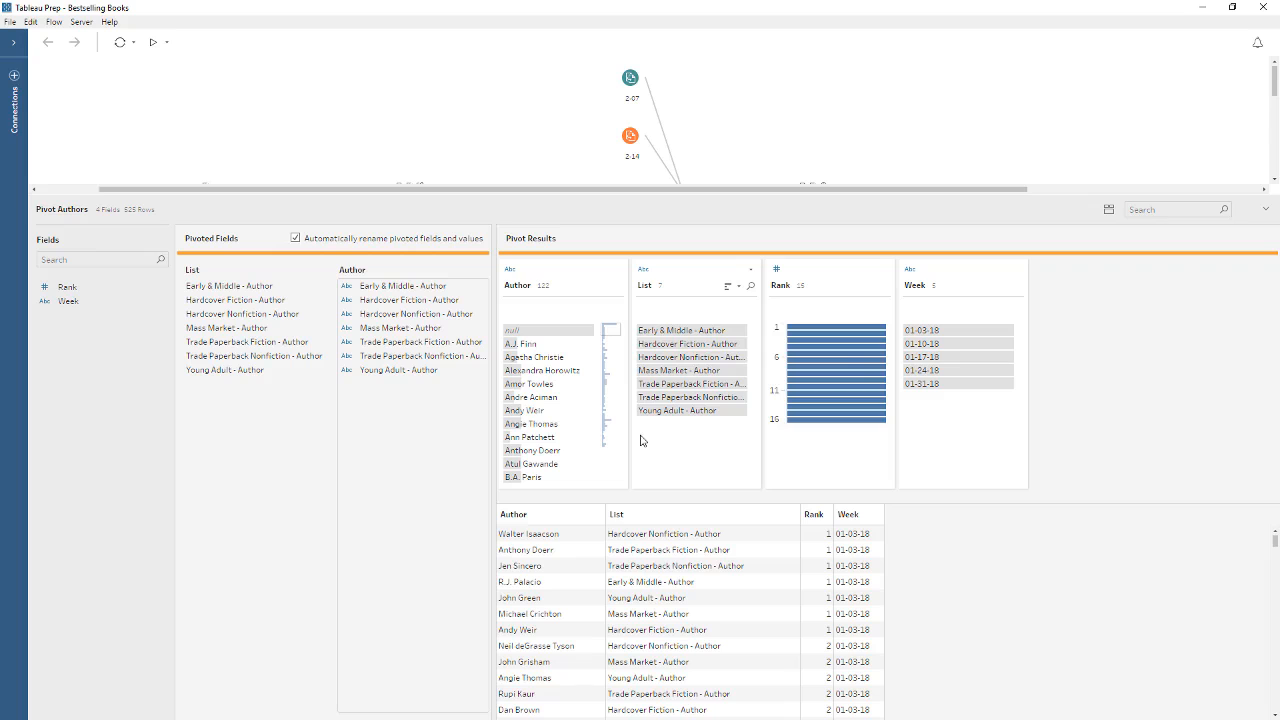
{"action": "scroll", "coordinate": [731, 123], "scroll_direction": "down", "scroll_amount": 5}
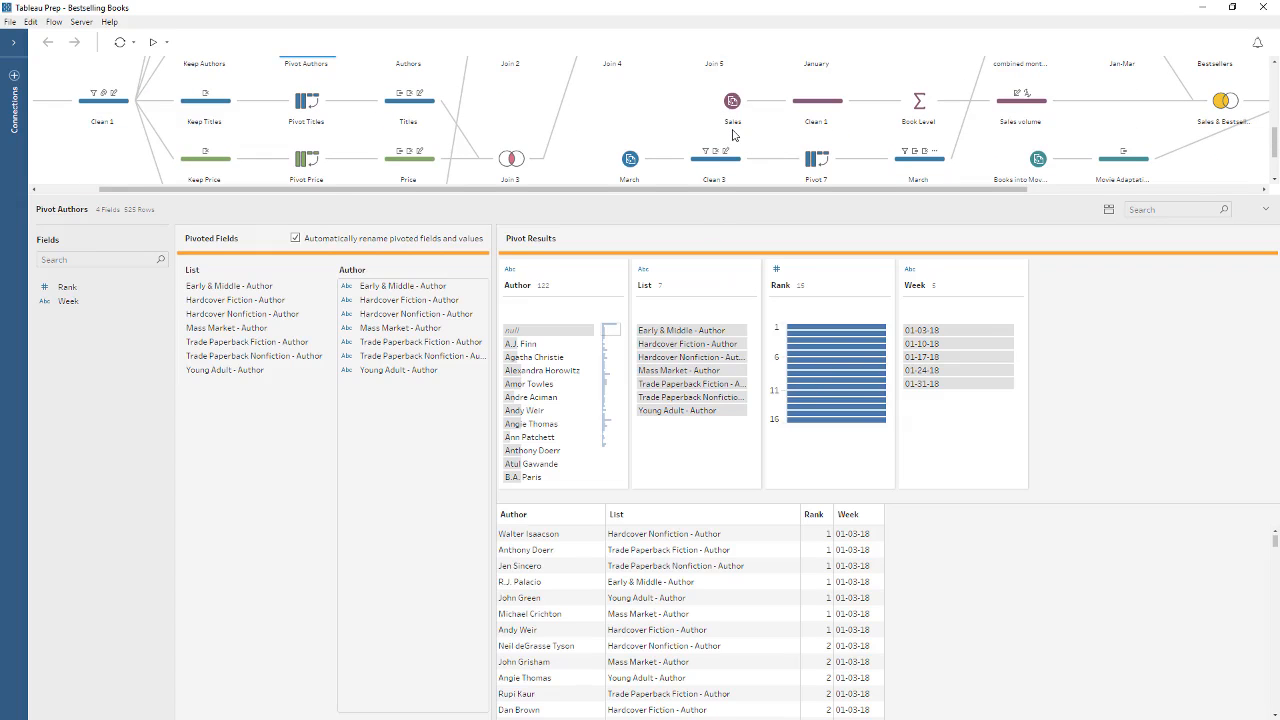
{"action": "left_click", "coordinate": [917, 103]}
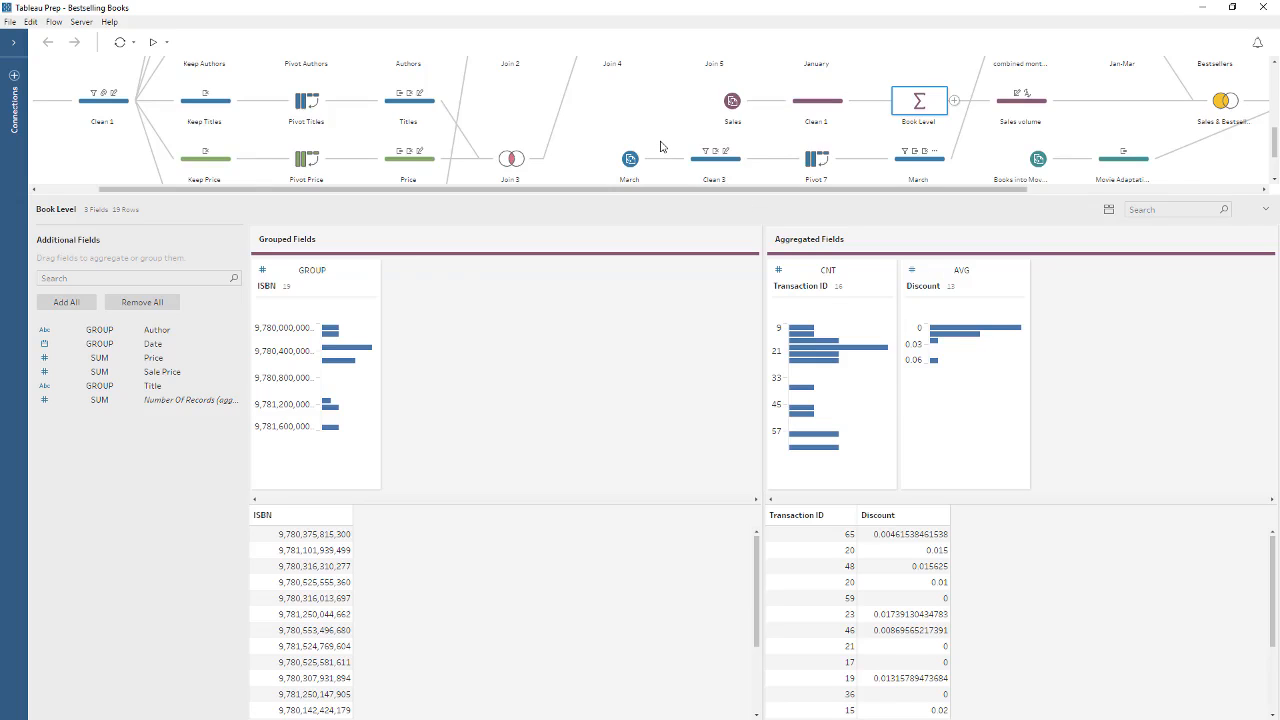
In the Union weeks step, merge the mismatched Information field into the Info field.
{"action": "scroll", "coordinate": [660, 146], "scroll_direction": "up", "scroll_amount": 2}
{"action": "scroll", "coordinate": [660, 146], "scroll_direction": "up", "scroll_amount": 3}
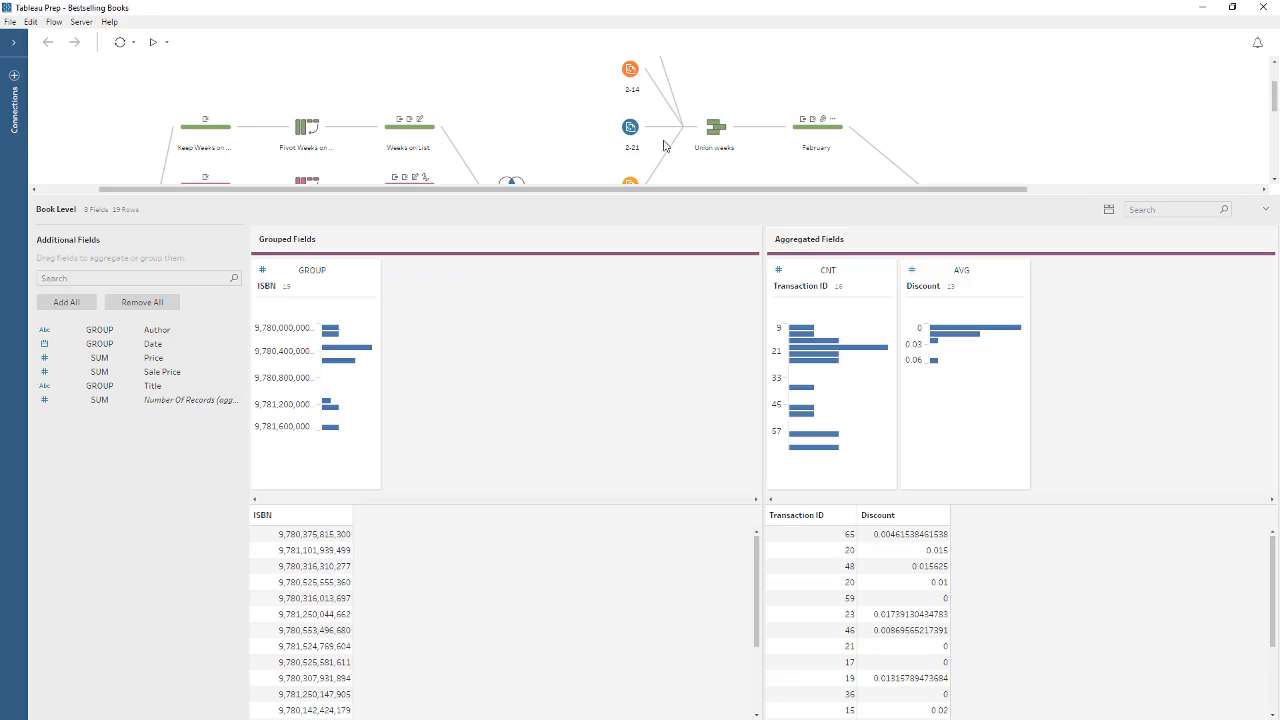
{"action": "mouse_move", "coordinate": [690, 142]}
{"action": "left_click", "coordinate": [713, 140]}
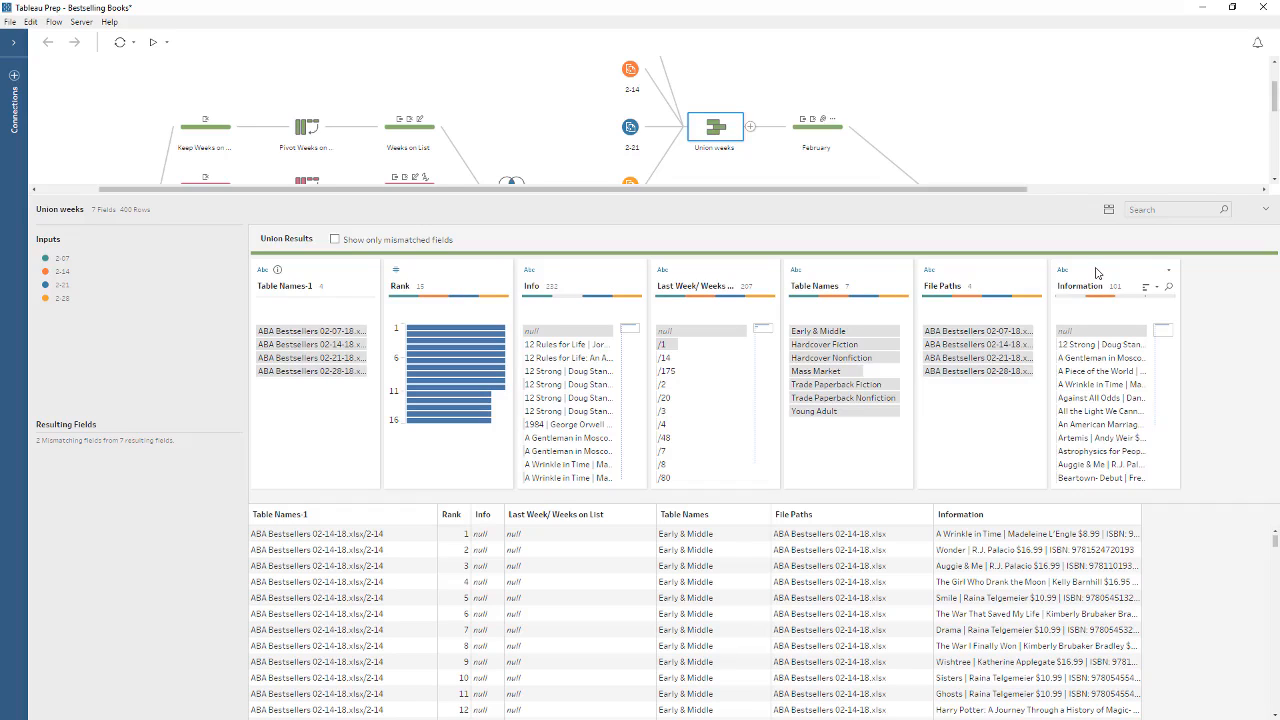
{"action": "left_click_drag", "start_coordinate": [1096, 273], "coordinate": [560, 281]}
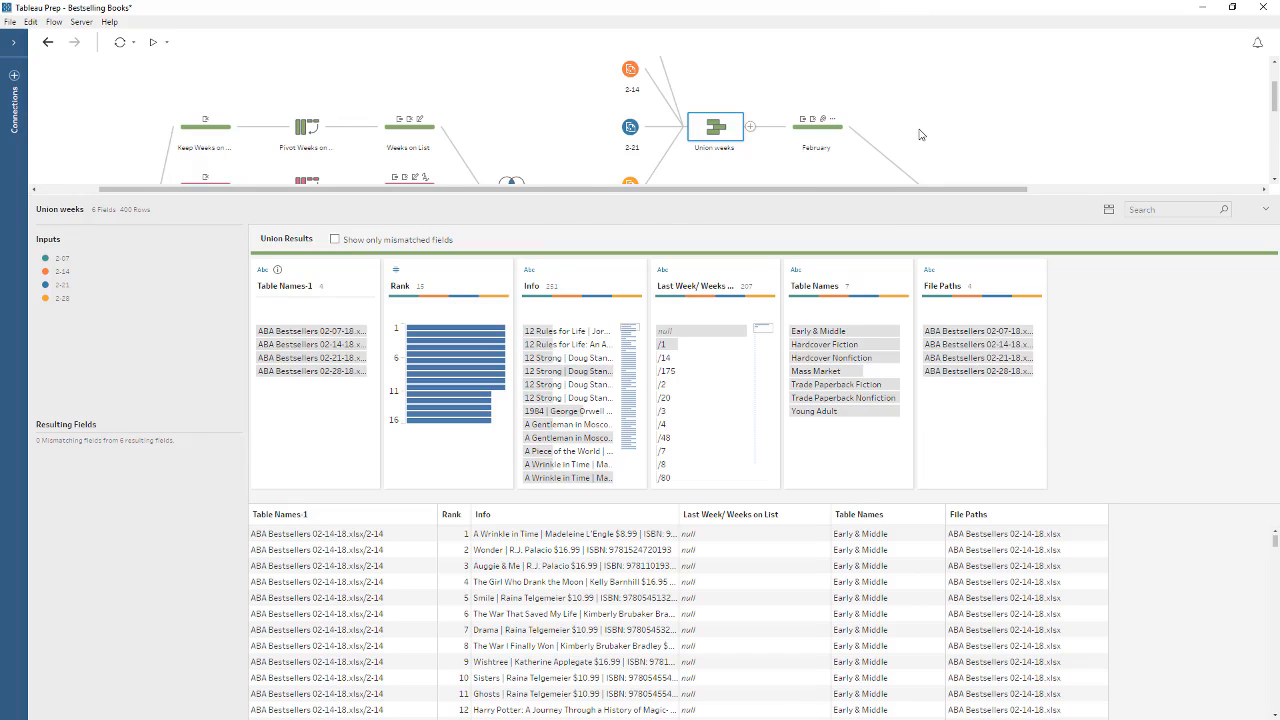
Examine the Sales & Bestsellers join step and the fields available for an additional join clause, without adding one.
{"action": "scroll", "coordinate": [921, 134], "scroll_direction": "down", "scroll_amount": 2}
{"action": "scroll", "coordinate": [921, 134], "scroll_direction": "down", "scroll_amount": 2}
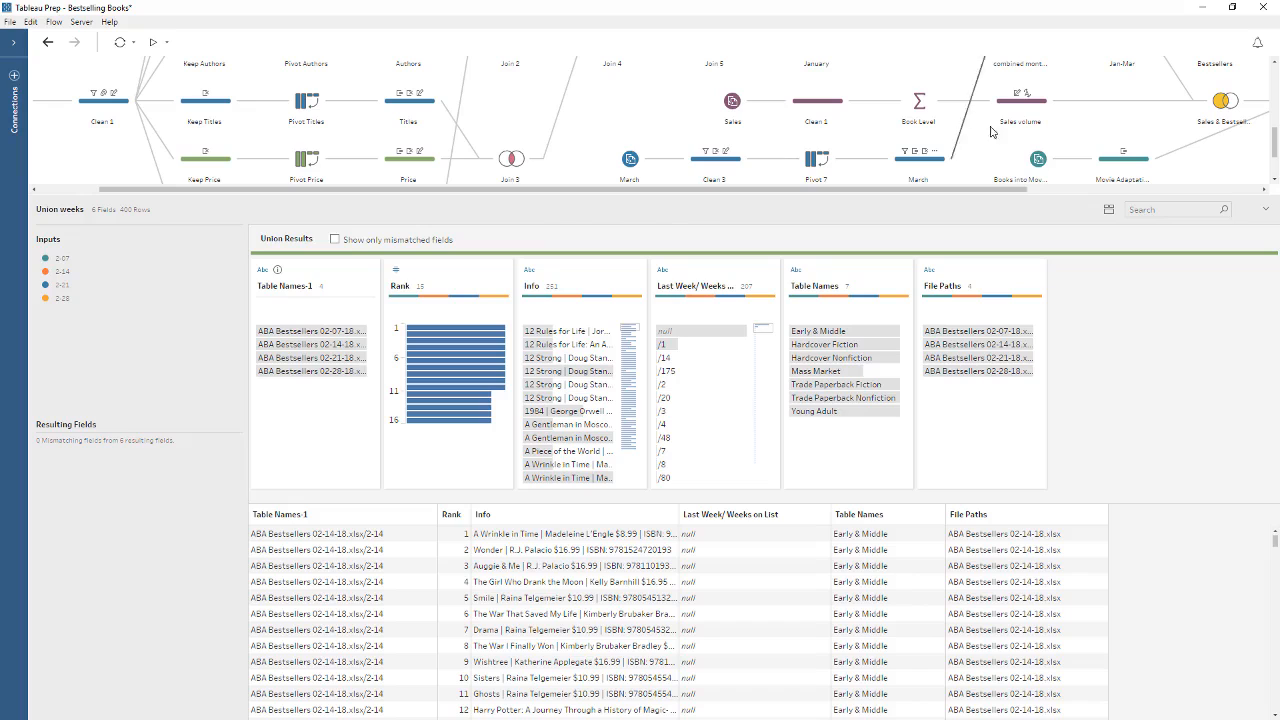
{"action": "left_click", "coordinate": [1225, 104]}
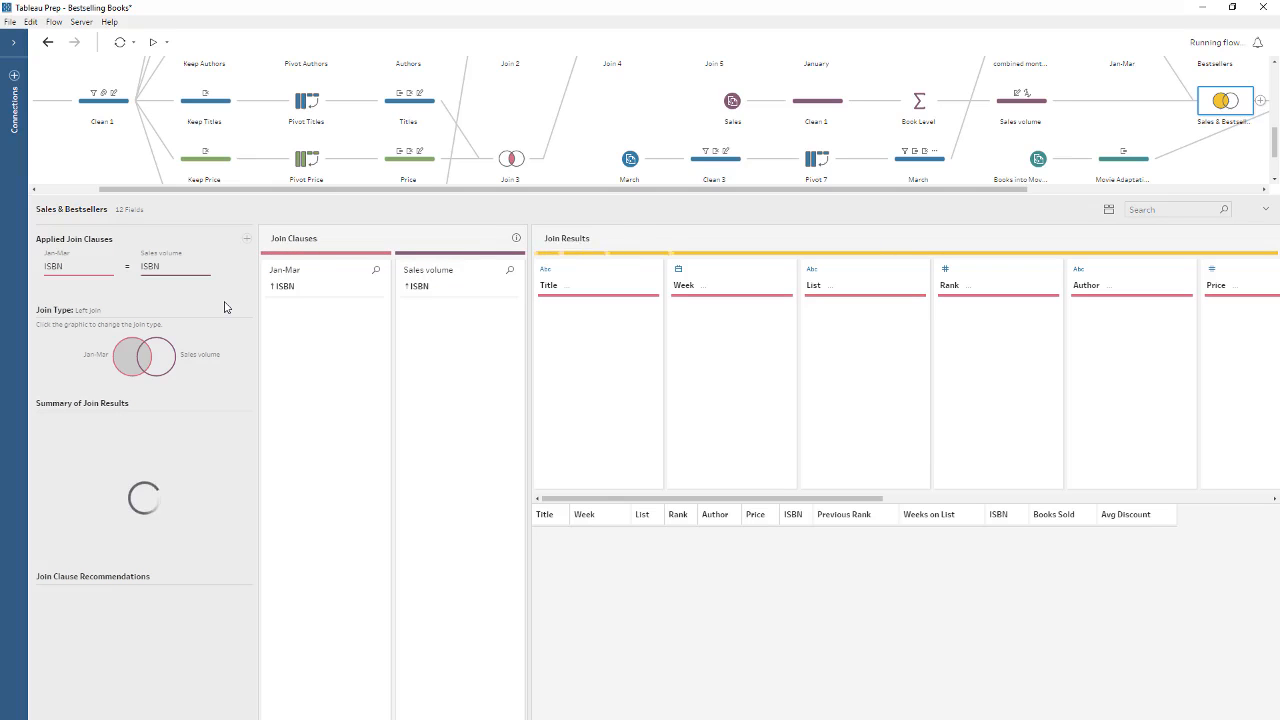
{"action": "left_click", "coordinate": [246, 239]}
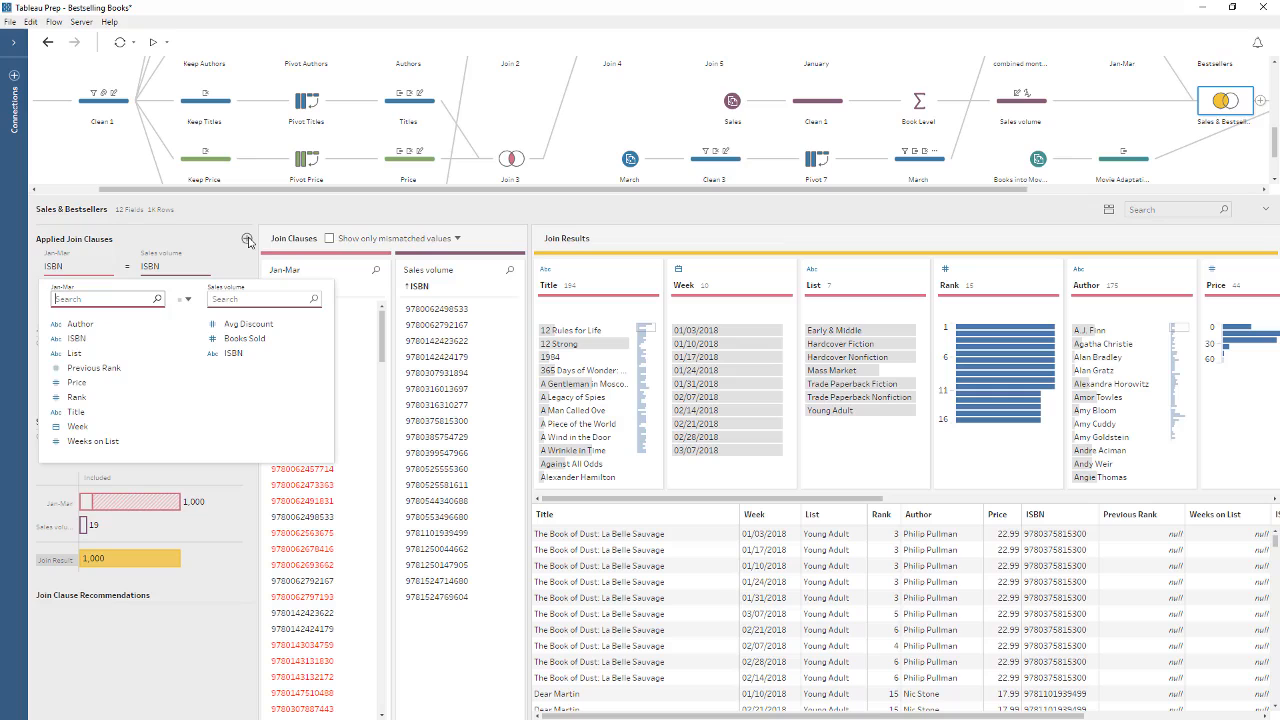
{"action": "left_click", "coordinate": [248, 241]}
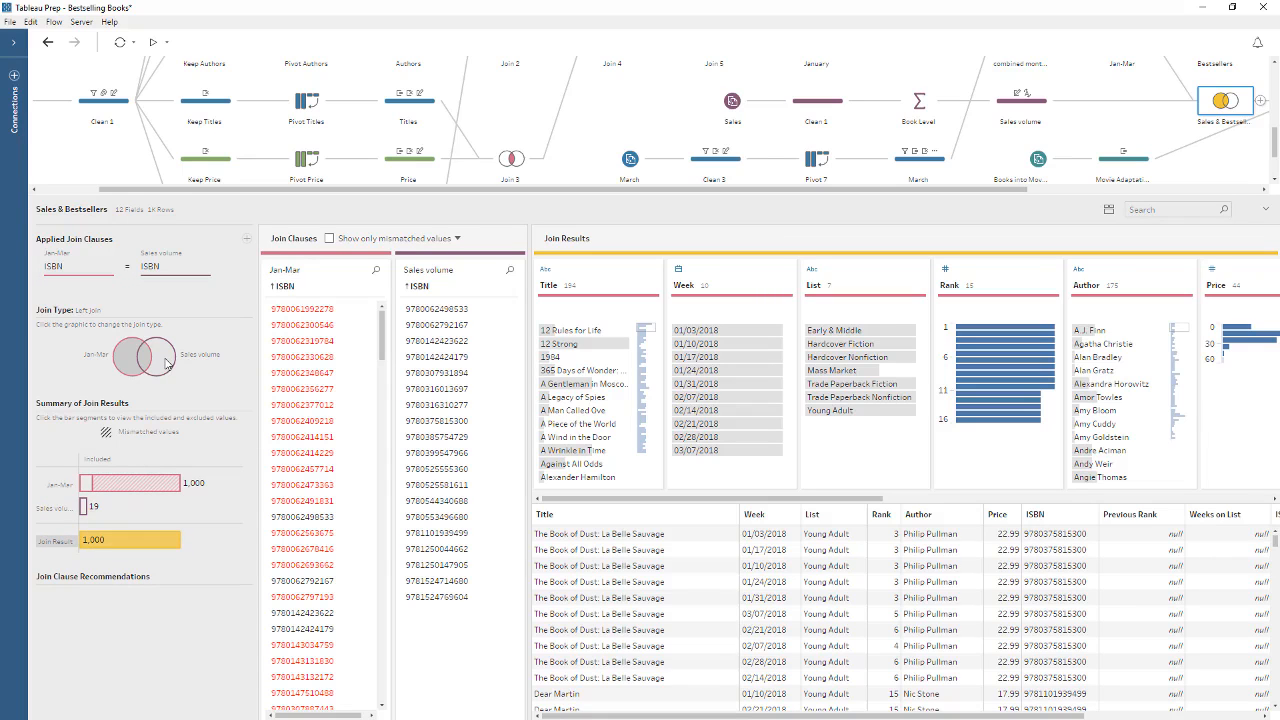
Try alternative join types for the Sales & Bestsellers step, including an inner join, and restore the left join.
{"action": "left_click", "coordinate": [167, 363]}
{"action": "left_click", "coordinate": [167, 363]}
{"action": "left_click", "coordinate": [130, 371]}
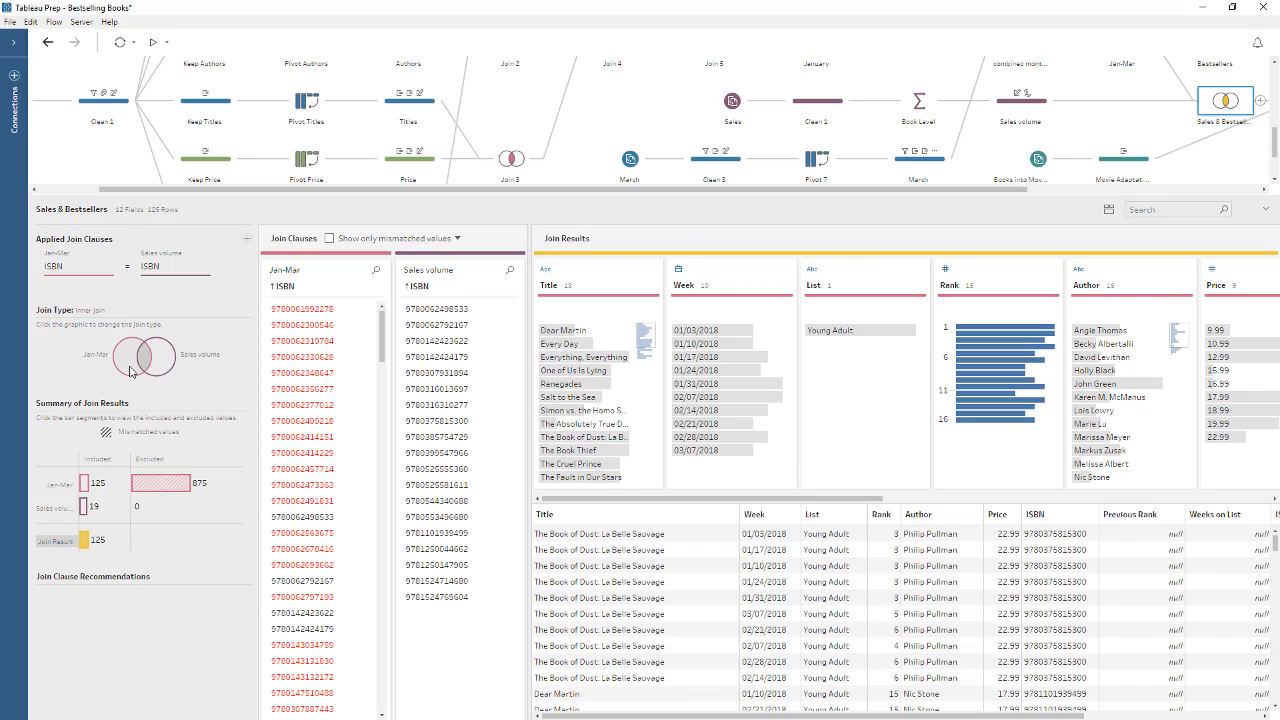
{"action": "left_click", "coordinate": [130, 371]}
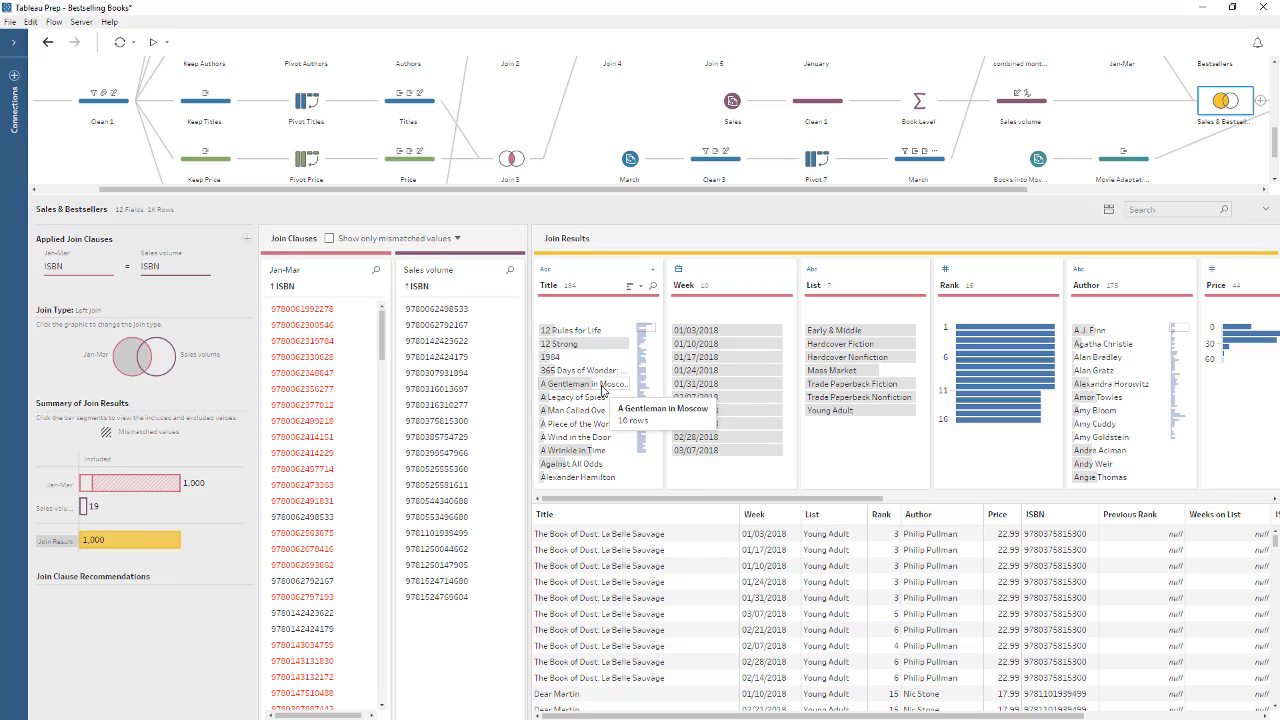
Examine the Output step's save settings and available output types, enlarging the flow area to show more of the flow.
{"action": "left_click_drag", "start_coordinate": [600, 189], "coordinate": [876, 213]}
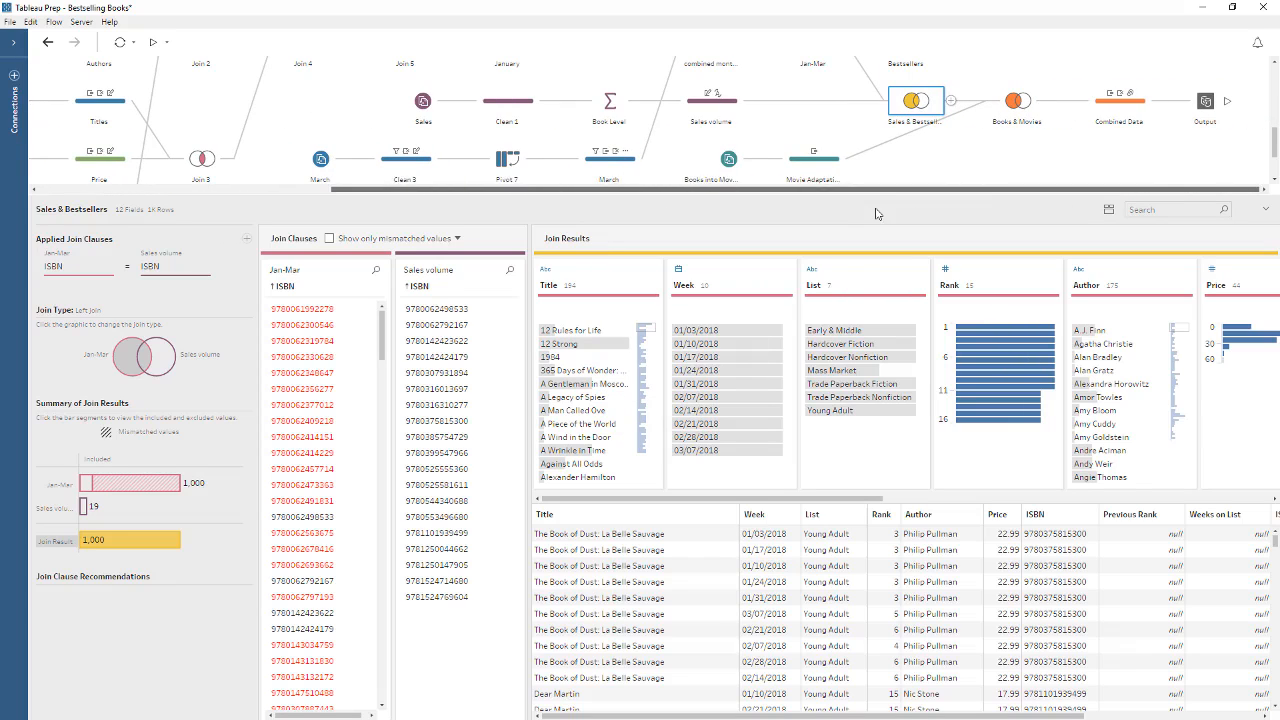
{"action": "left_click", "coordinate": [1198, 116]}
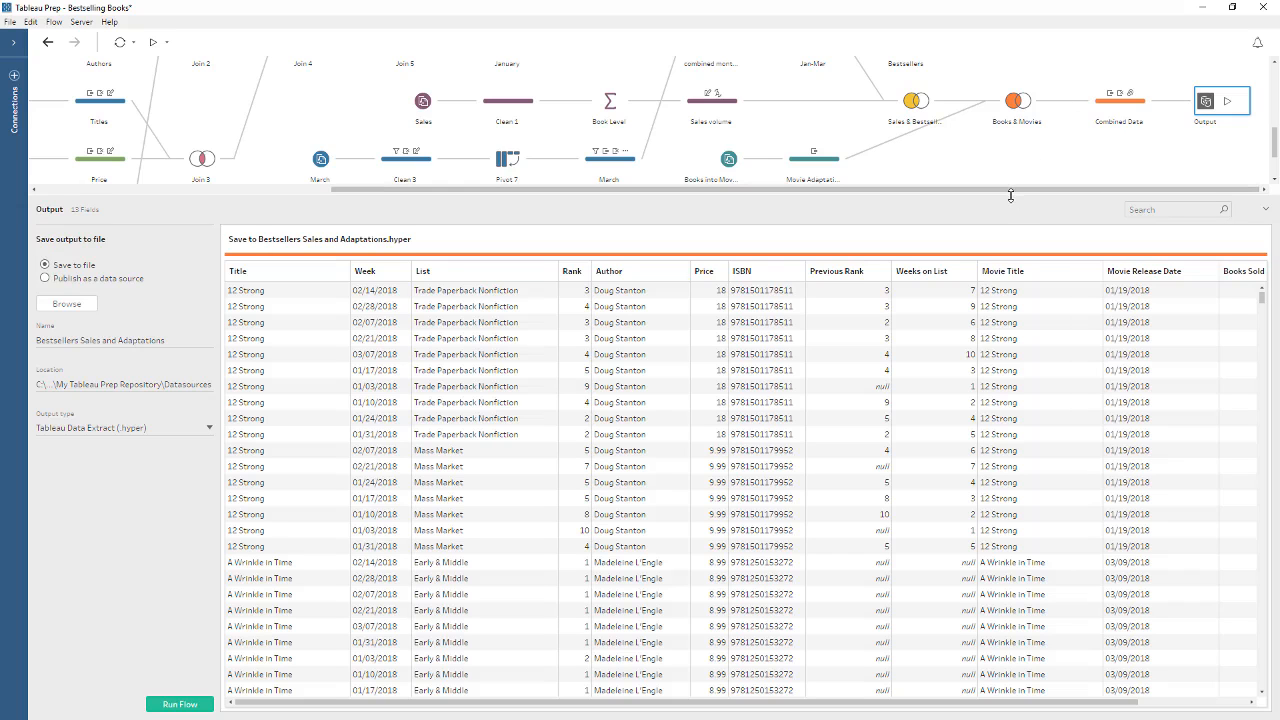
{"action": "left_click_drag", "start_coordinate": [1008, 200], "coordinate": [974, 441]}
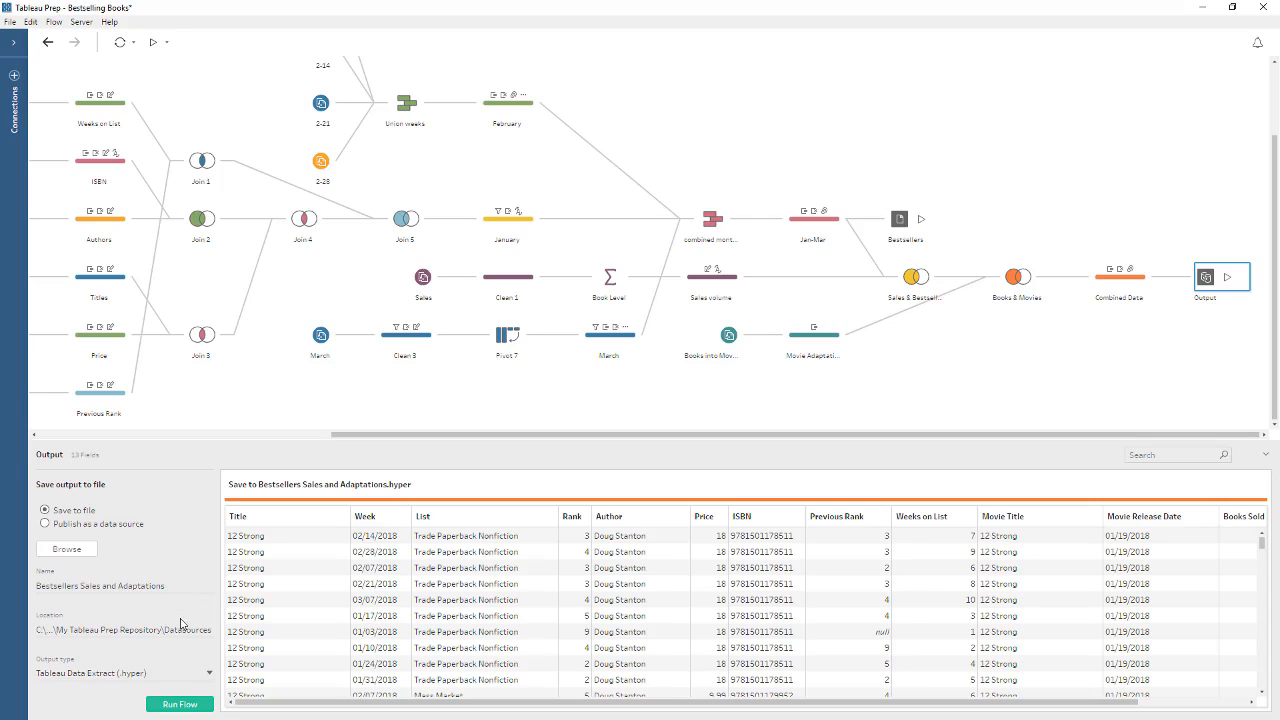
{"action": "left_click", "coordinate": [175, 674]}
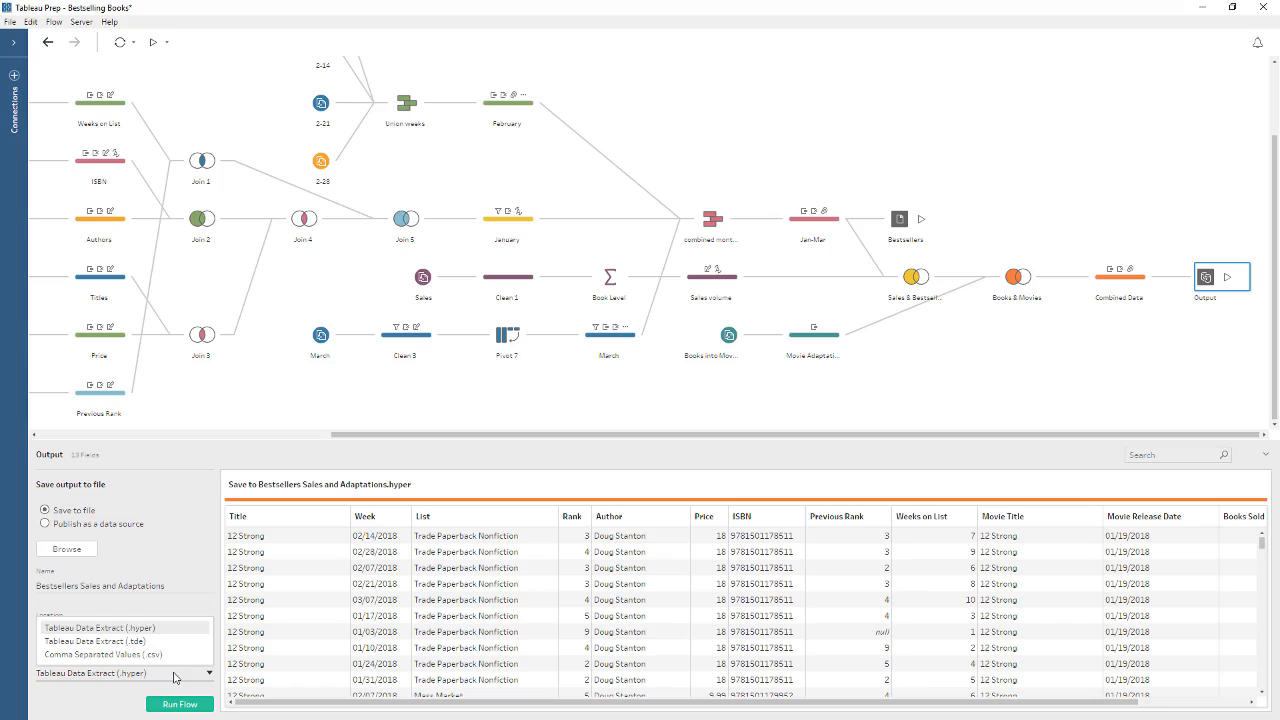
{"action": "left_click", "coordinate": [175, 677]}
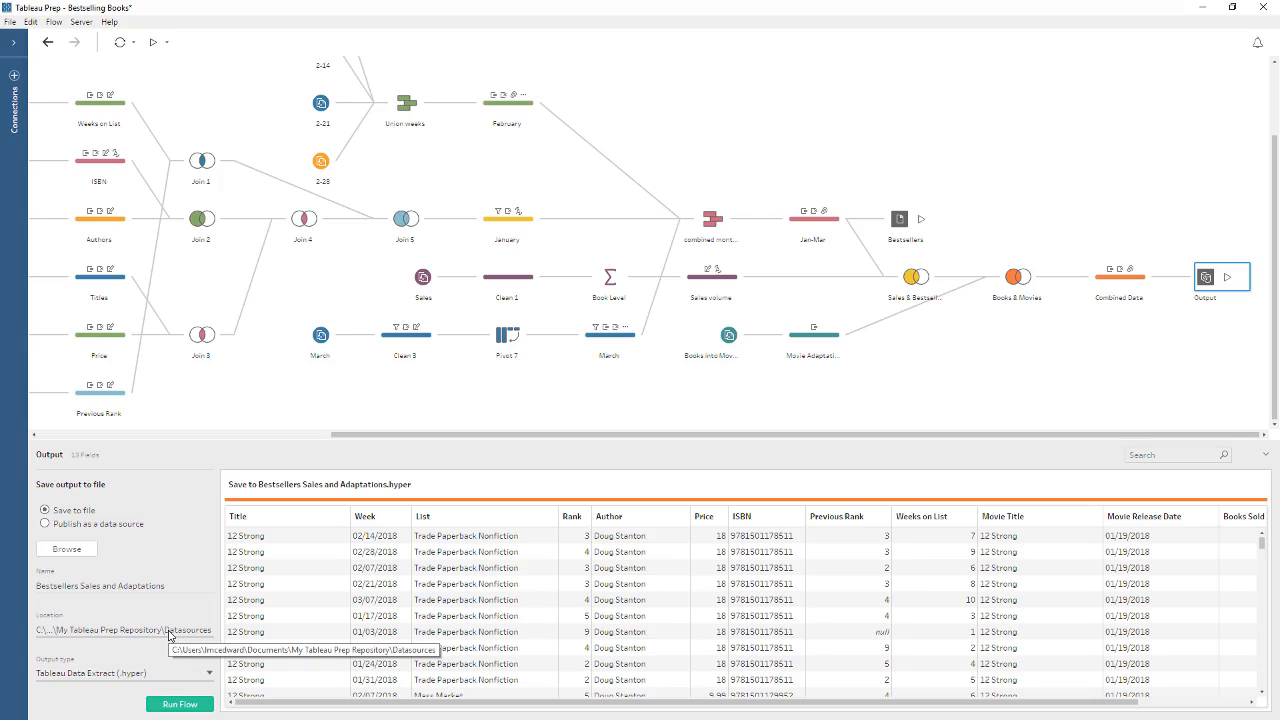
Run the flow to save Bestsellers Sales and Adaptations.hyper, and review the list of outputs that can be run individually.
{"action": "left_click", "coordinate": [178, 705]}
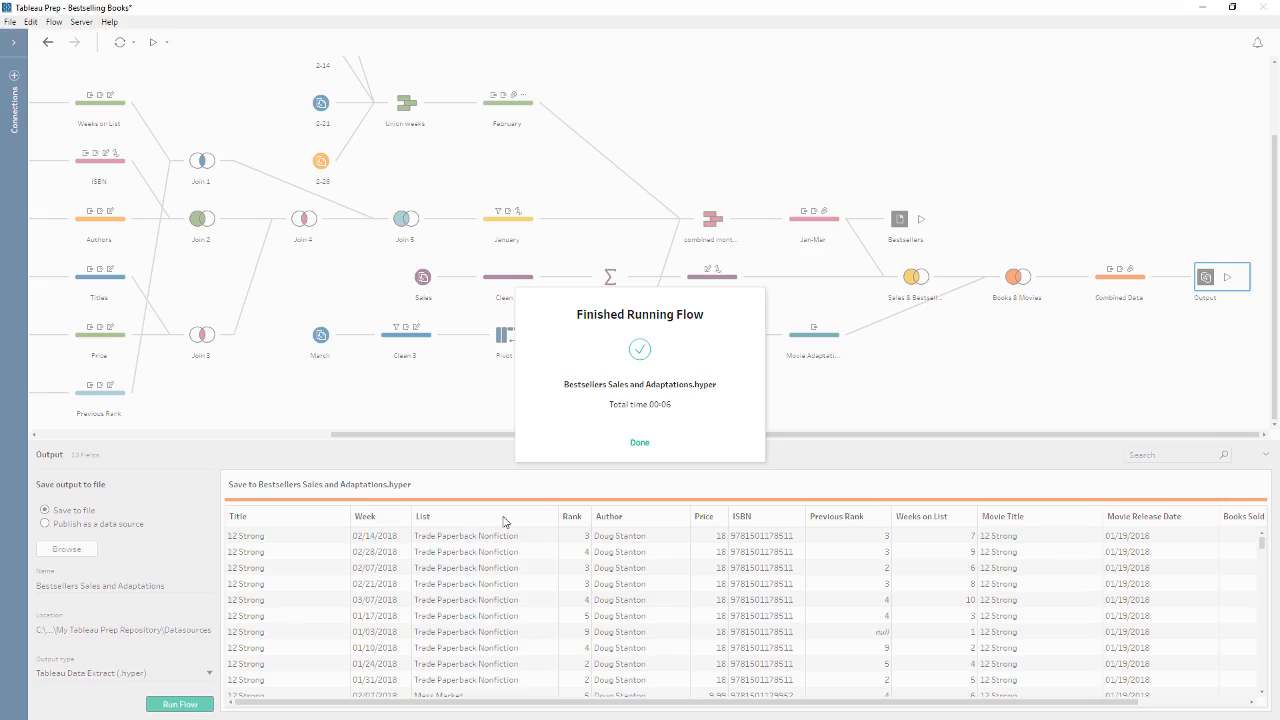
{"action": "left_click", "coordinate": [634, 445]}
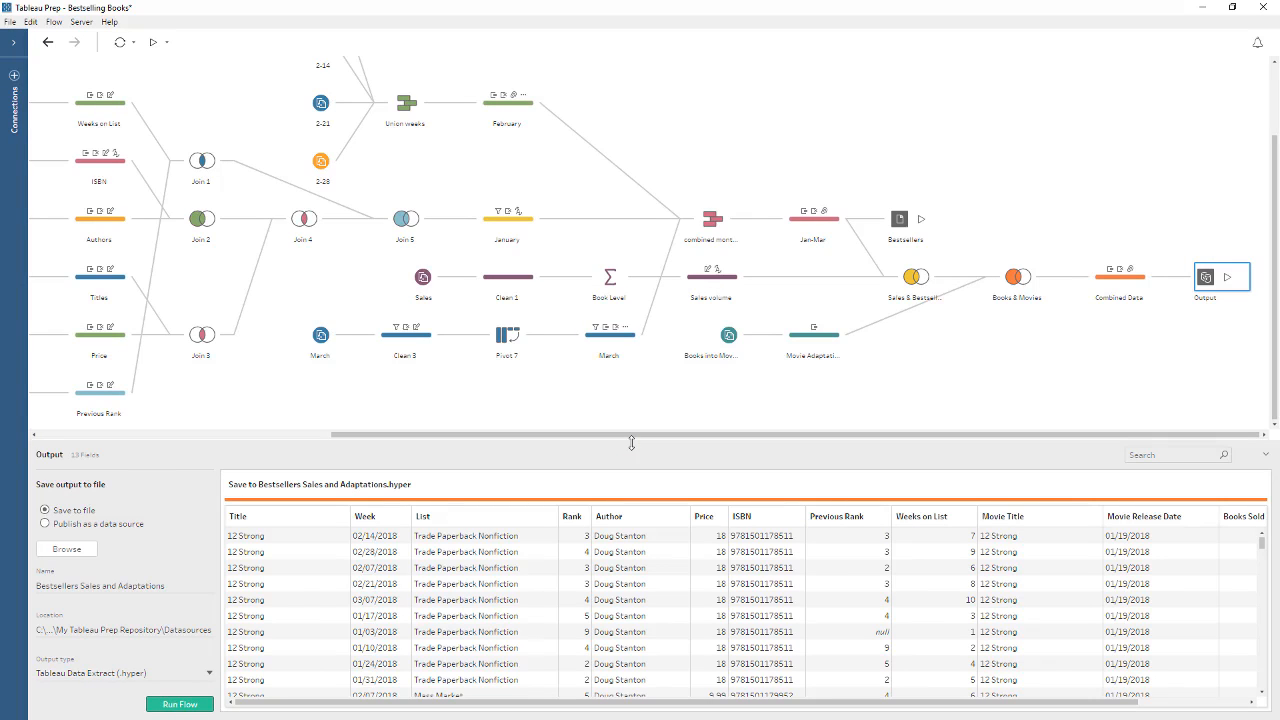
{"action": "left_click", "coordinate": [167, 42]}
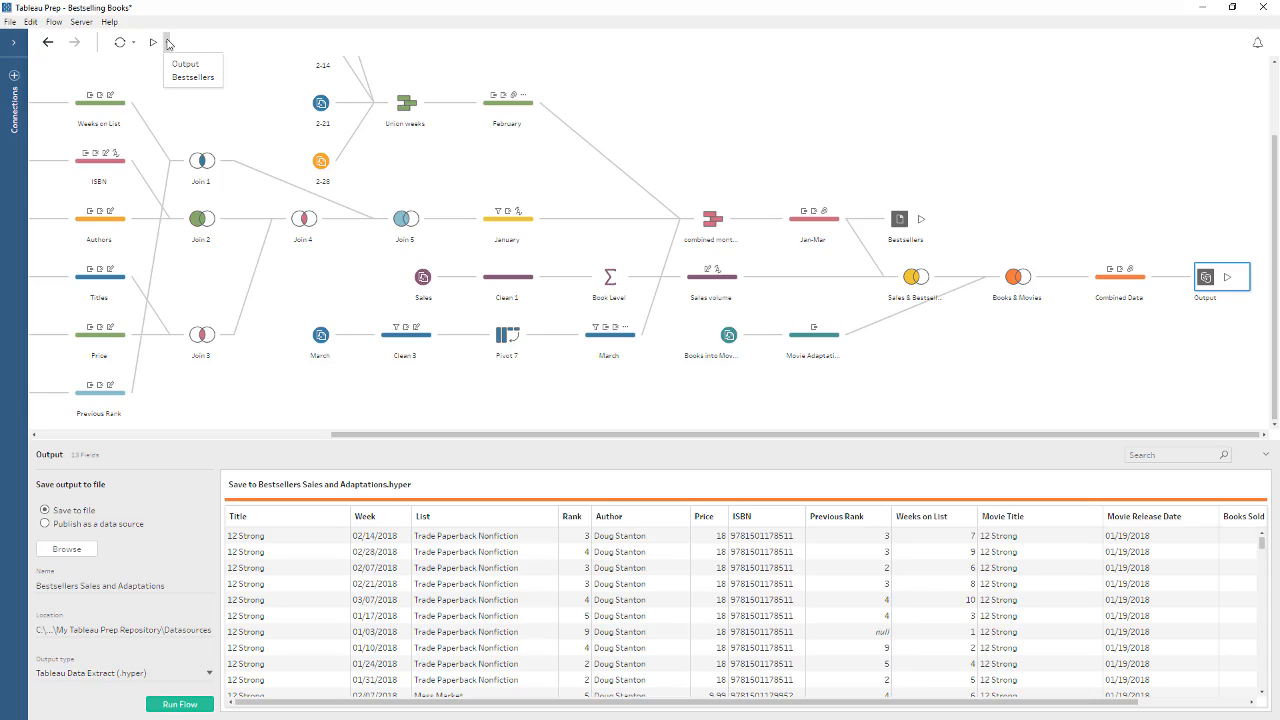
{"action": "left_click", "coordinate": [167, 42]}
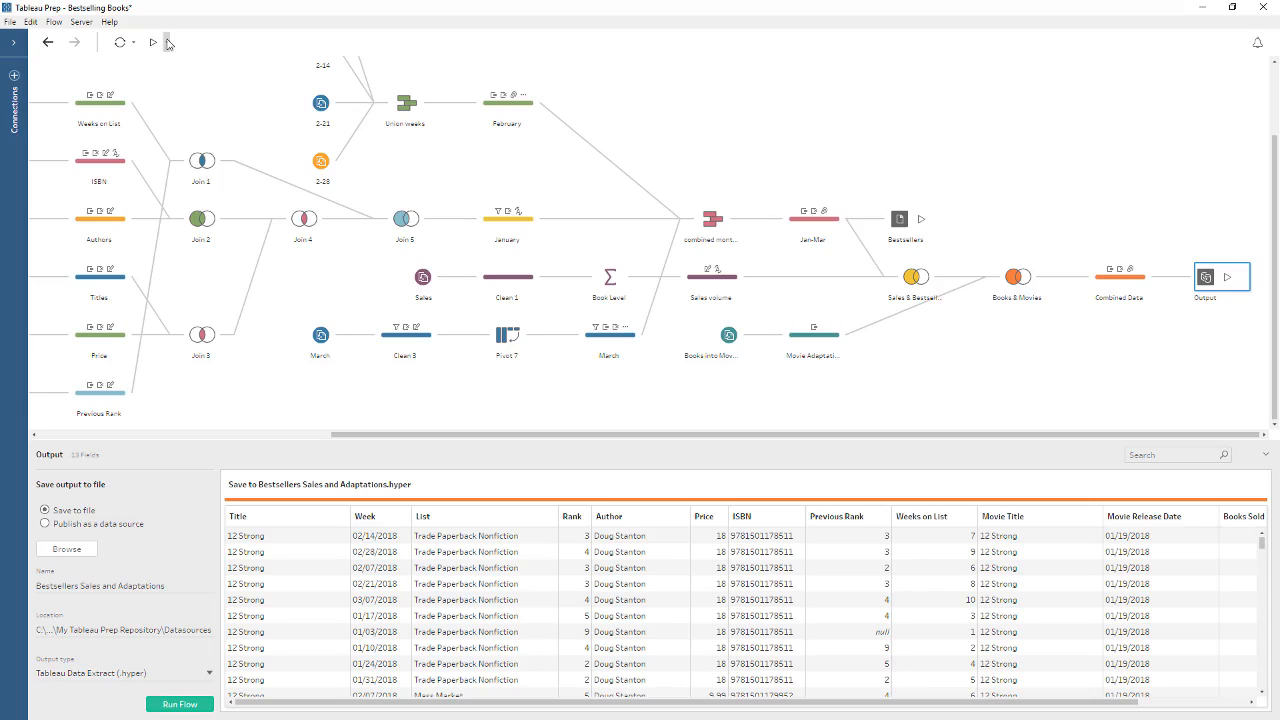